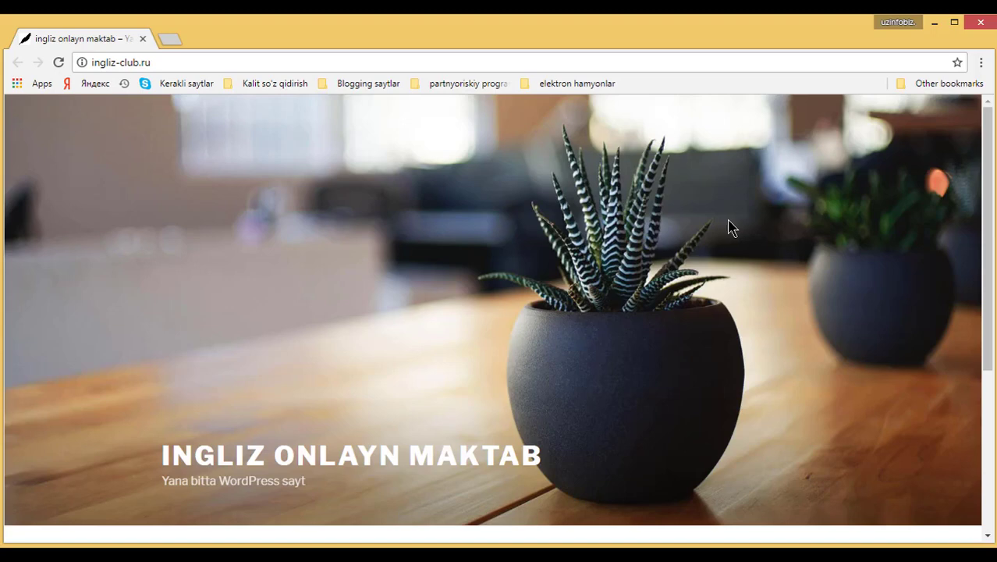
# Look through the ingliz-club.ru home page down to its footer.
pyautogui.scroll(-2, 731, 228)
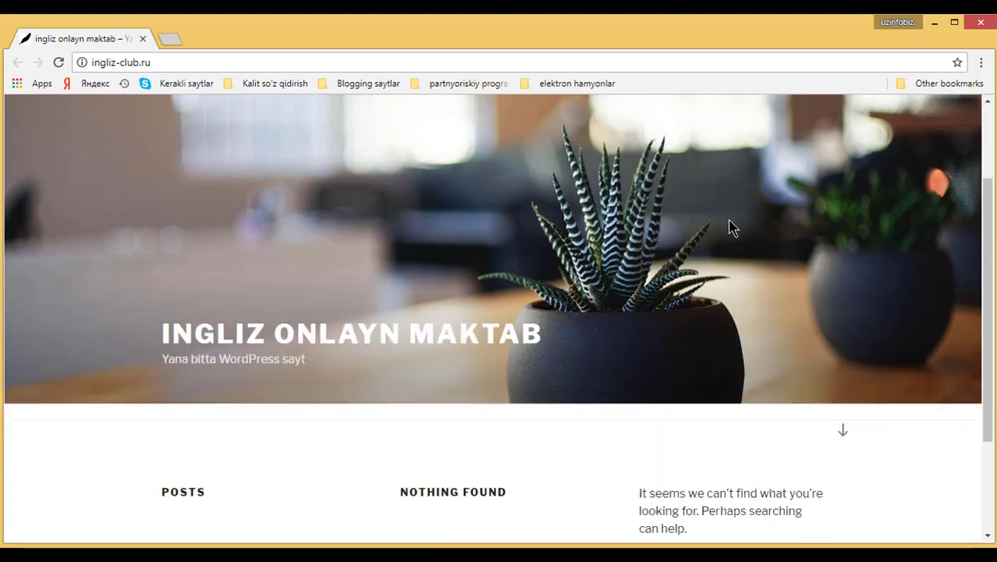
pyautogui.scroll(-2, 732, 228)
pyautogui.scroll(-1, 732, 228)
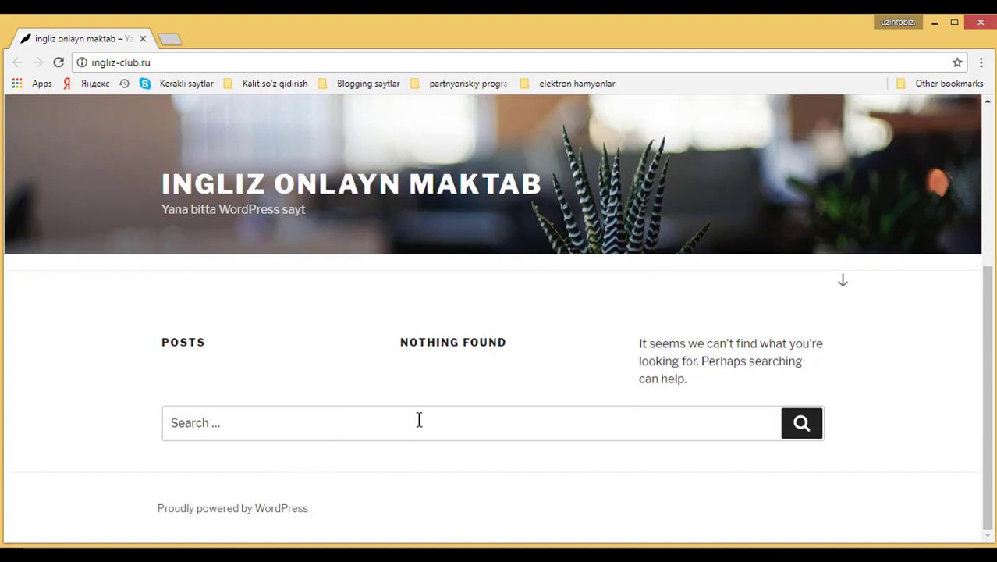
pyautogui.scroll(4, 418, 422)
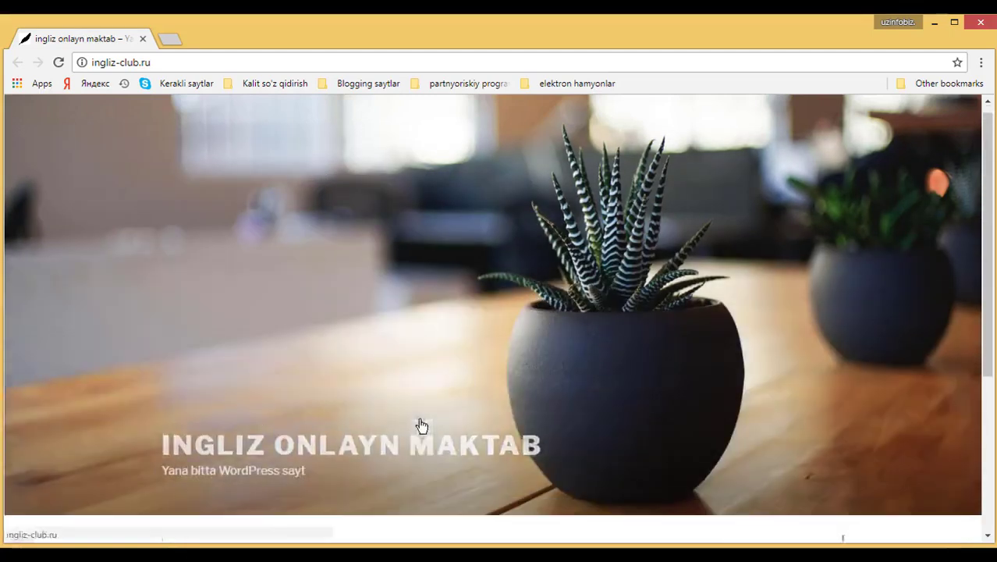
# Open the WordPress login page ingliz-club.ru/wpadmin.html in a new browser tab.
pyautogui.click(169, 38)
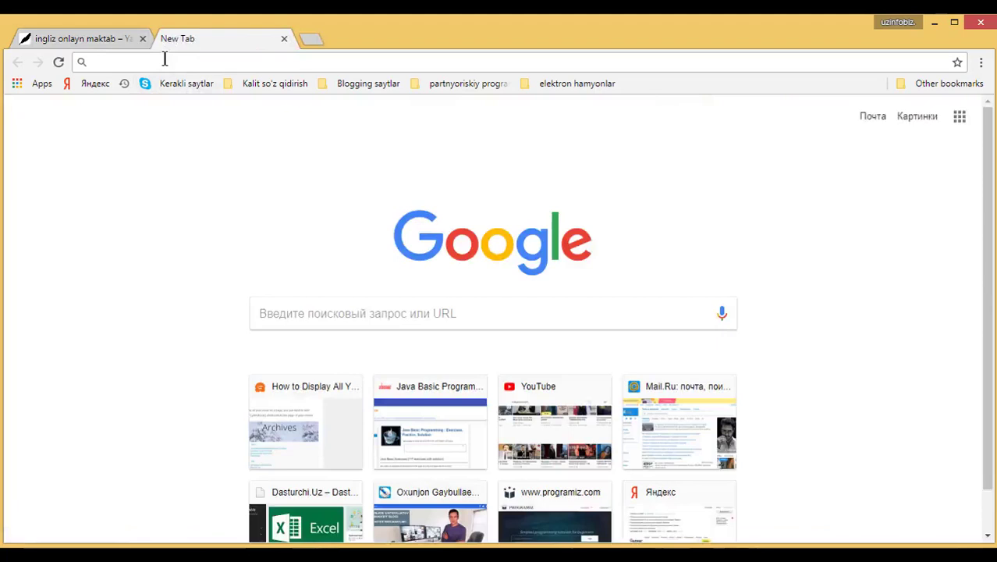
pyautogui.write('ingliz-')
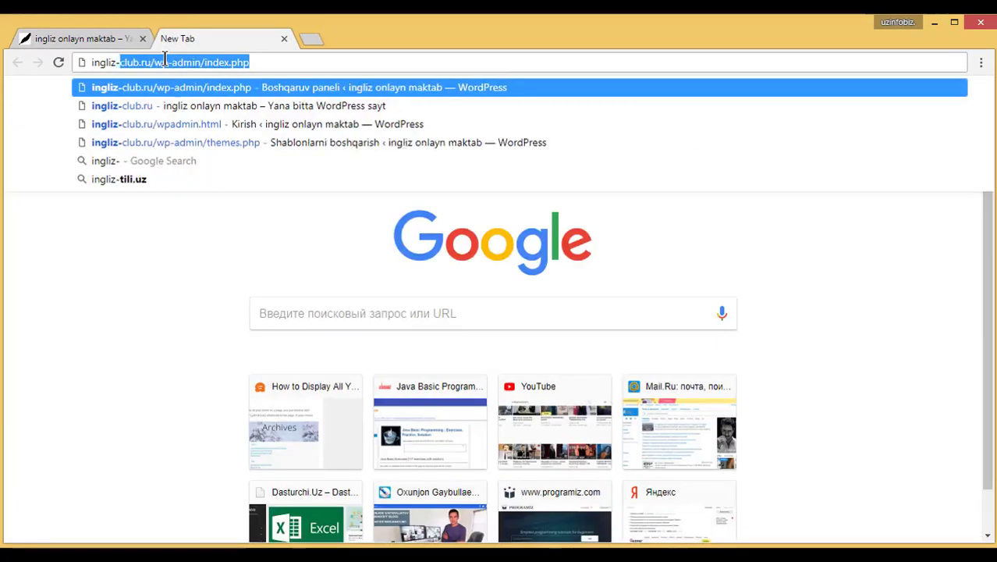
pyautogui.write('clu')
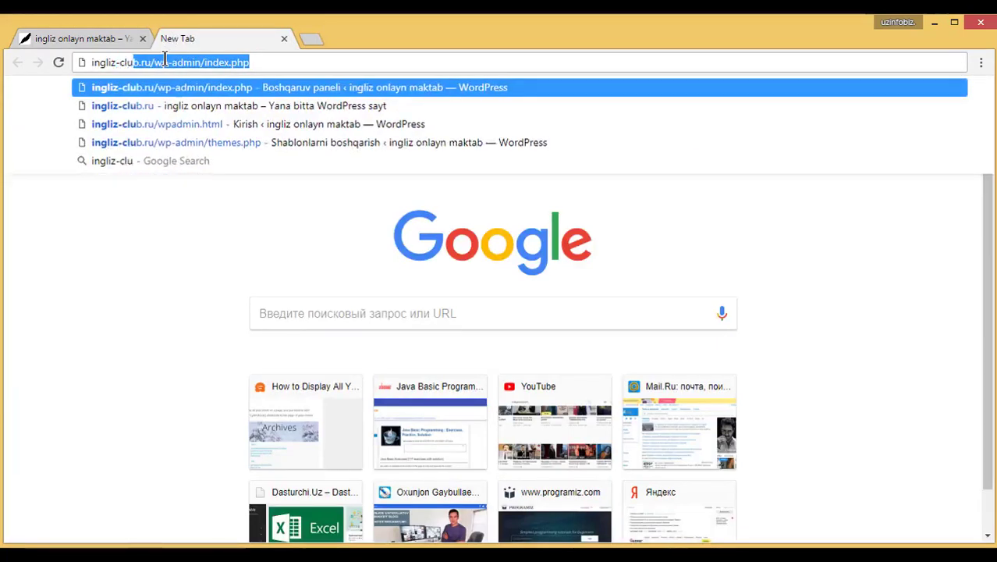
pyautogui.write('b.ru')
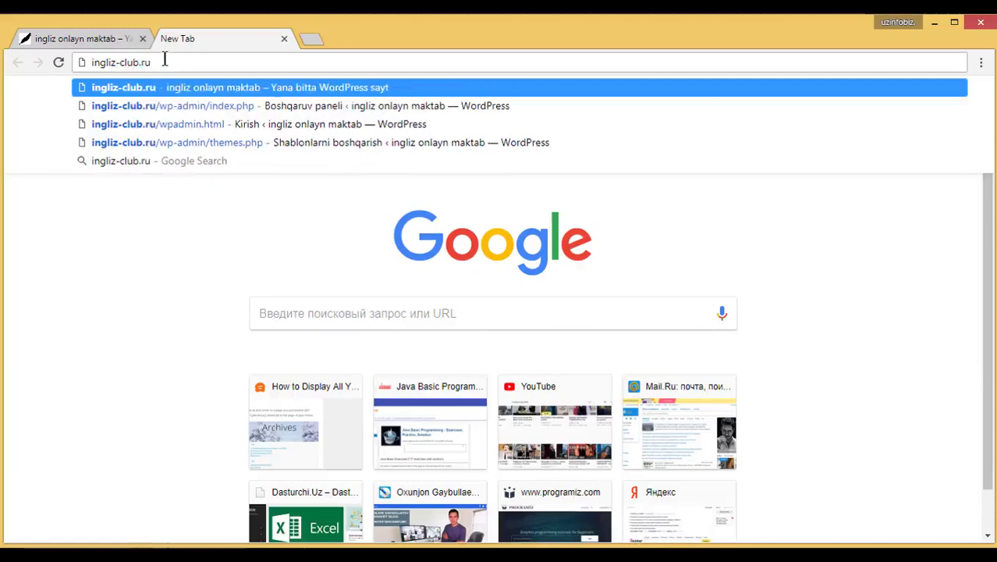
pyautogui.write('/')
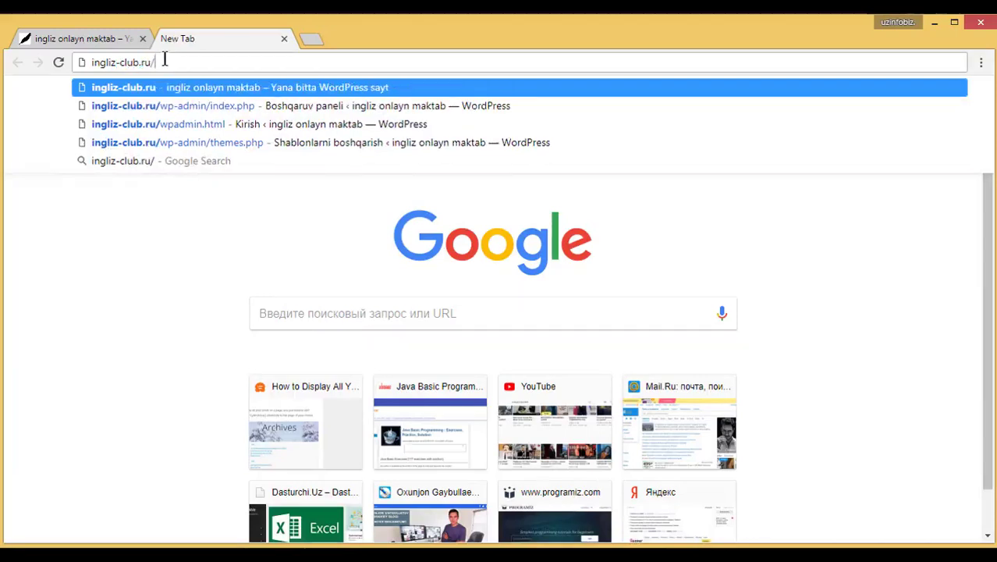
pyautogui.write('wpadm')
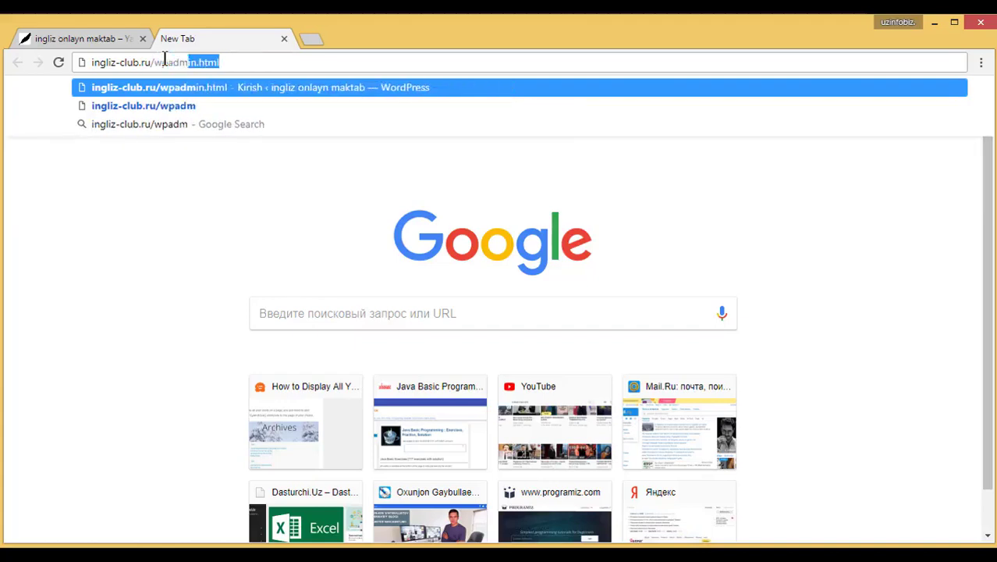
pyautogui.write('in.')
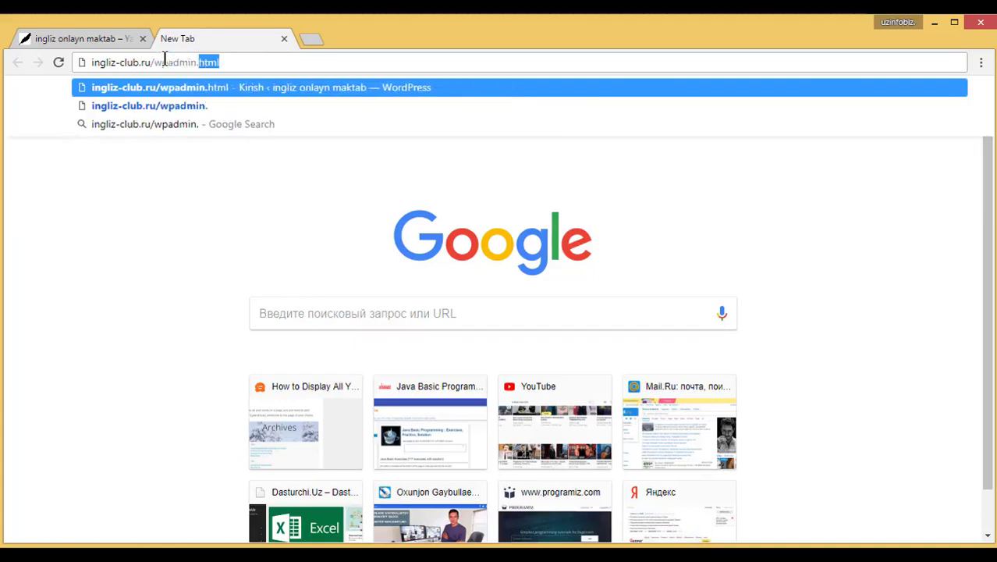
pyautogui.write('html')
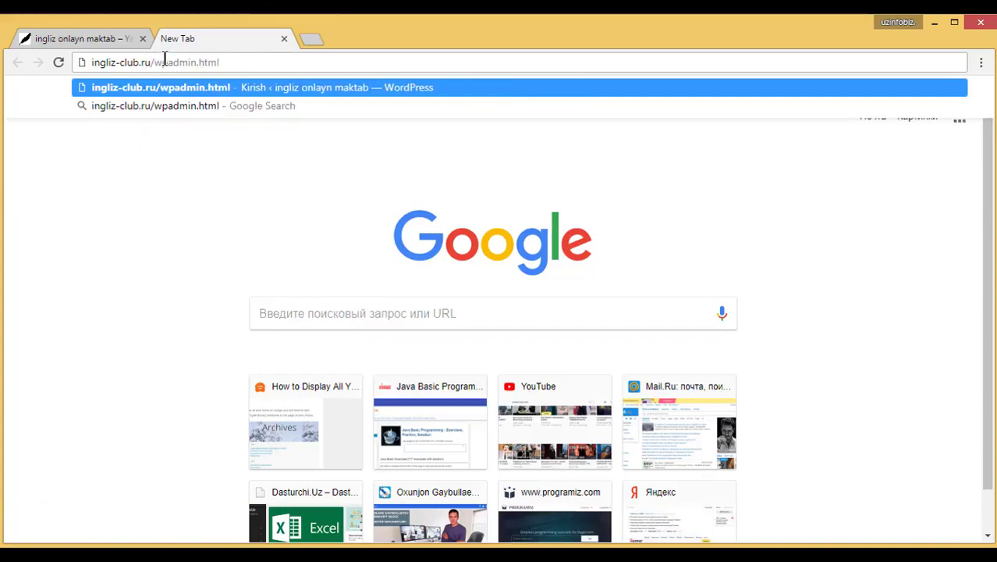
pyautogui.press('Return')
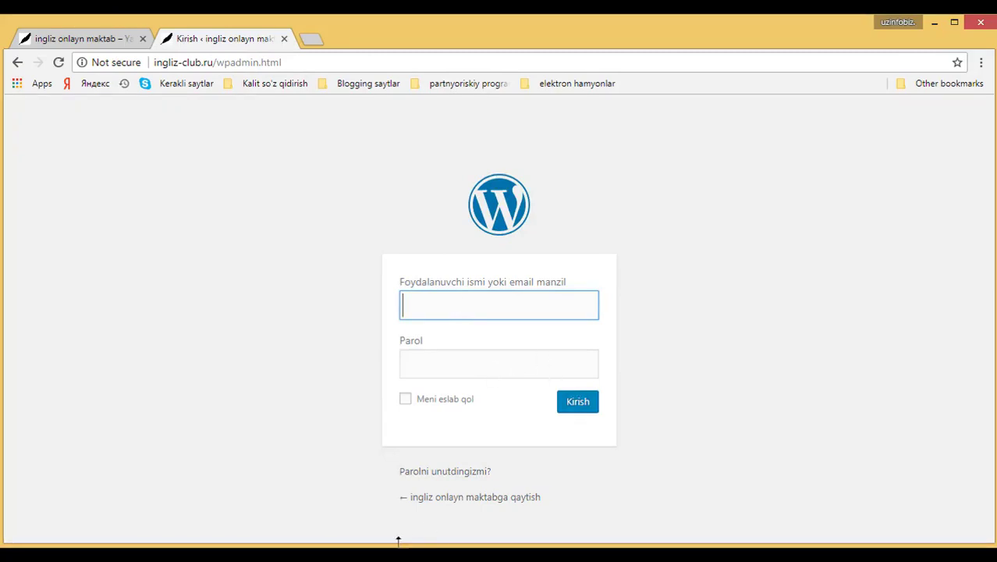
# Log in to WordPress by pasting the username and the account password into the login form.
pyautogui.rightClick(450, 305)
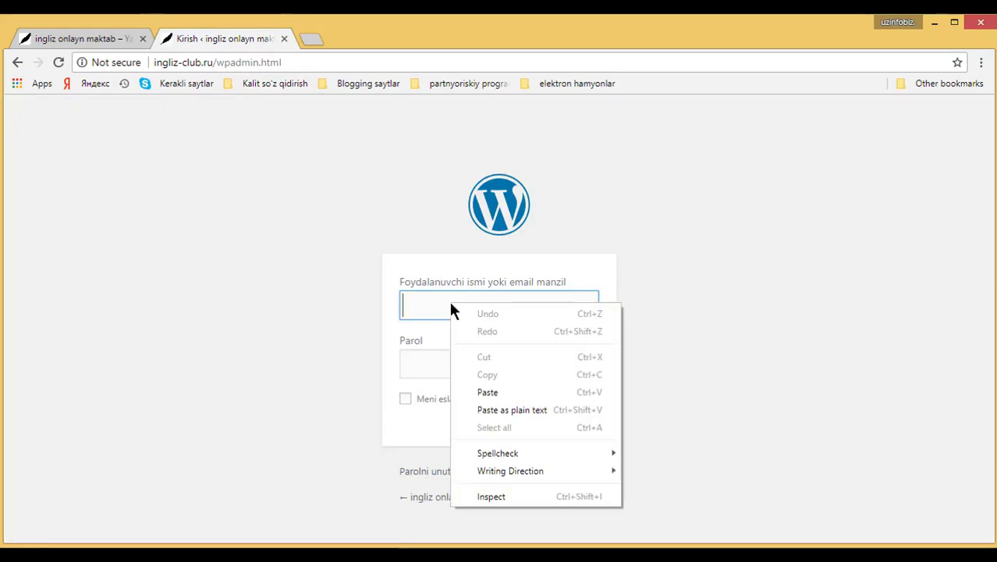
pyautogui.click(509, 391)
pyautogui.click(430, 366)
pyautogui.rightClick(457, 366)
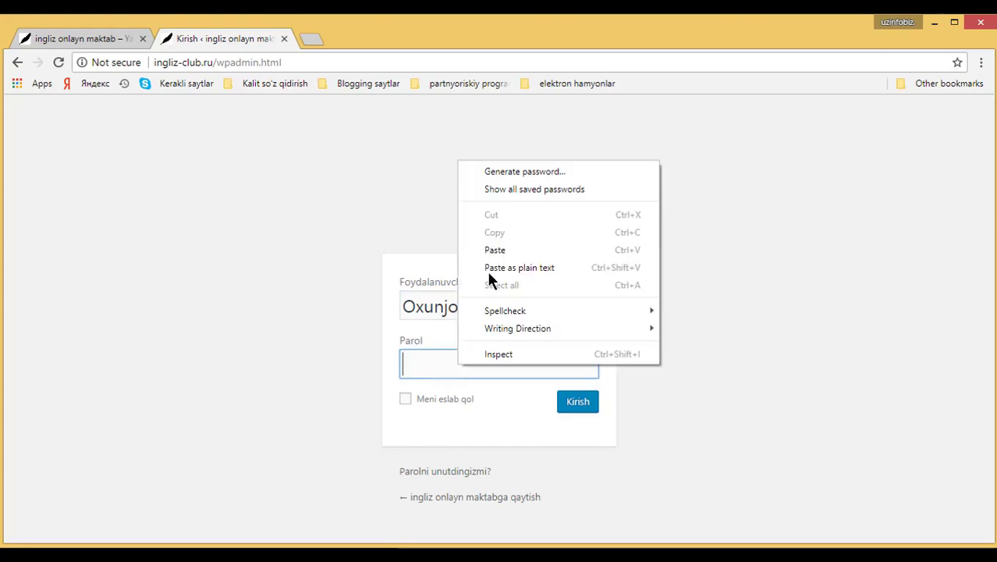
pyautogui.click(493, 251)
pyautogui.click(578, 403)
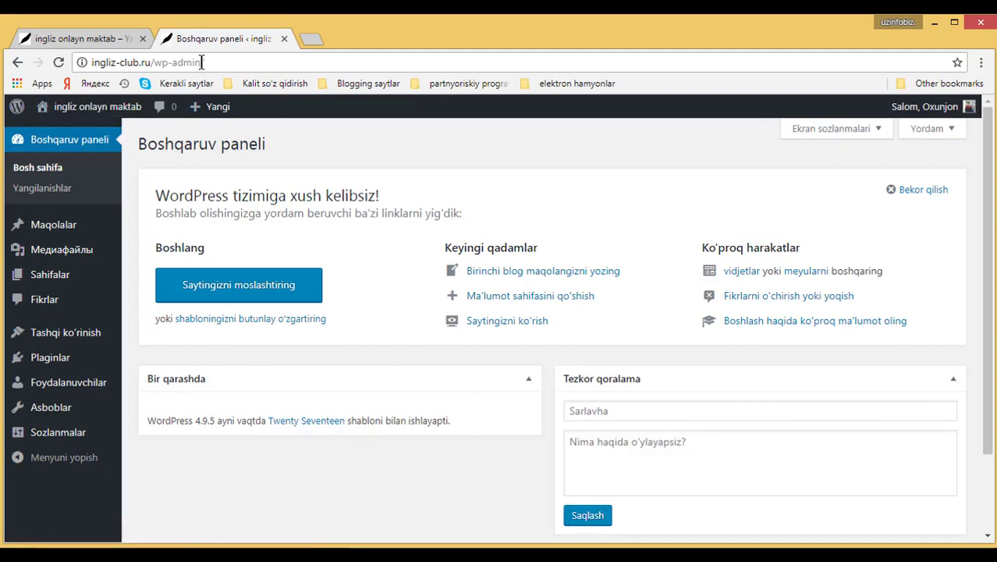
# Highlight the dashboard's wp-admin address, view the public home page in its own tab, and return to the dashboard.
pyautogui.moveTo(204, 63); pyautogui.dragTo(84, 64)
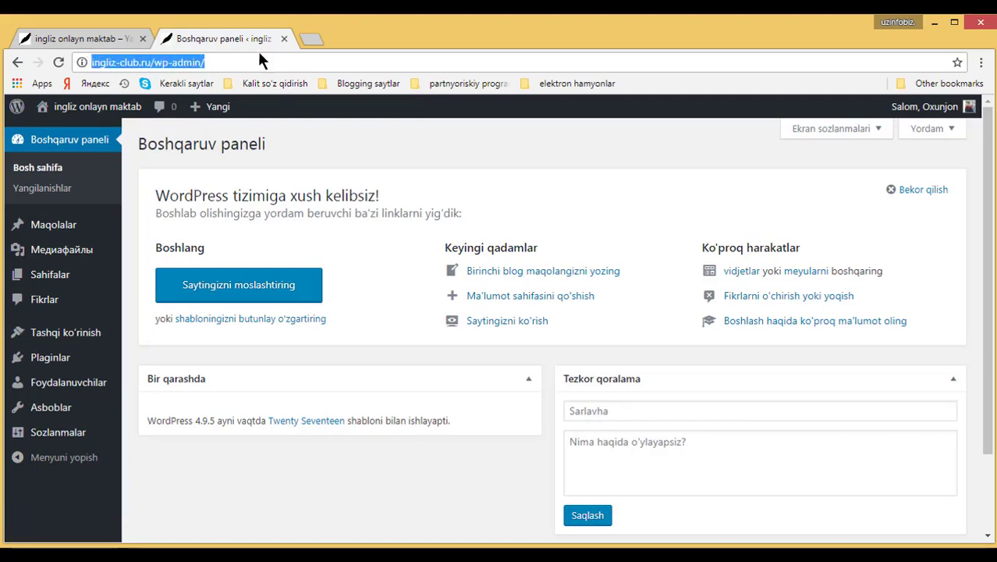
pyautogui.click(238, 61)
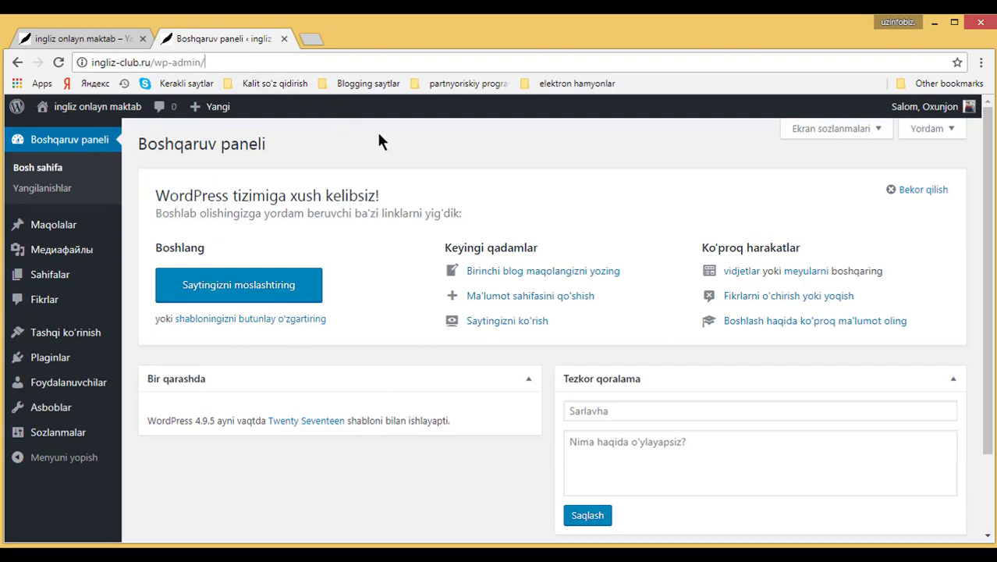
pyautogui.click(90, 31)
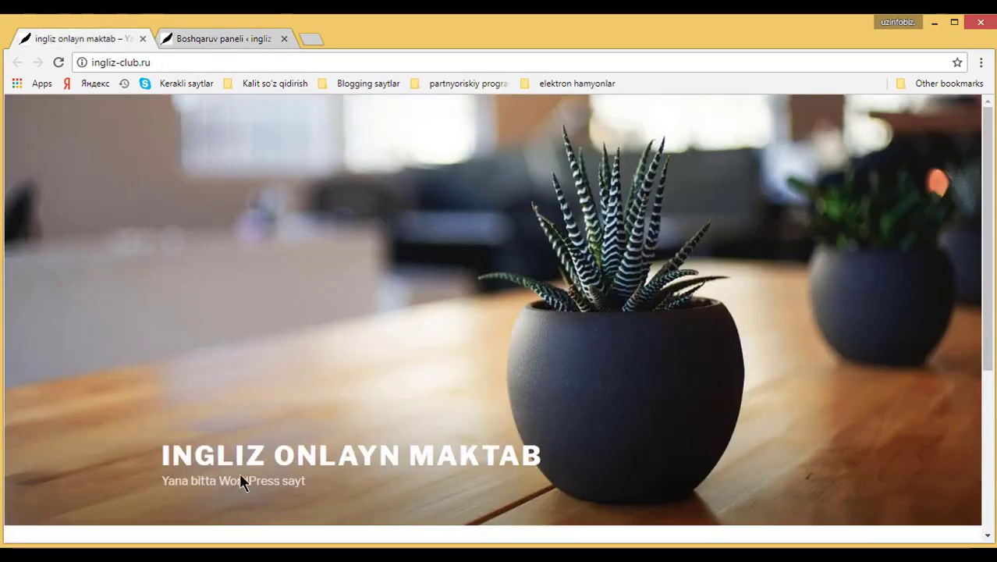
pyautogui.scroll(-4, 381, 472)
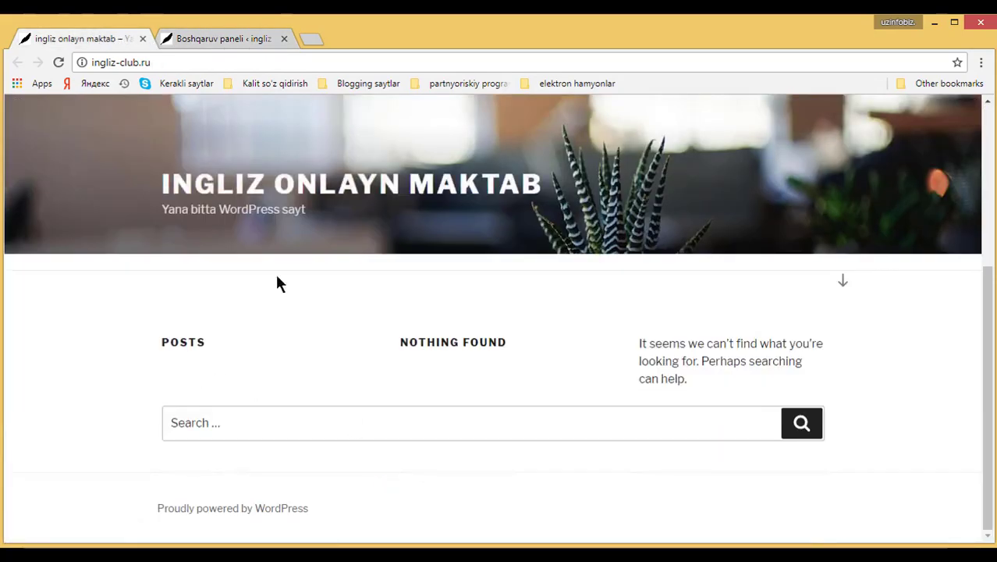
pyautogui.click(232, 31)
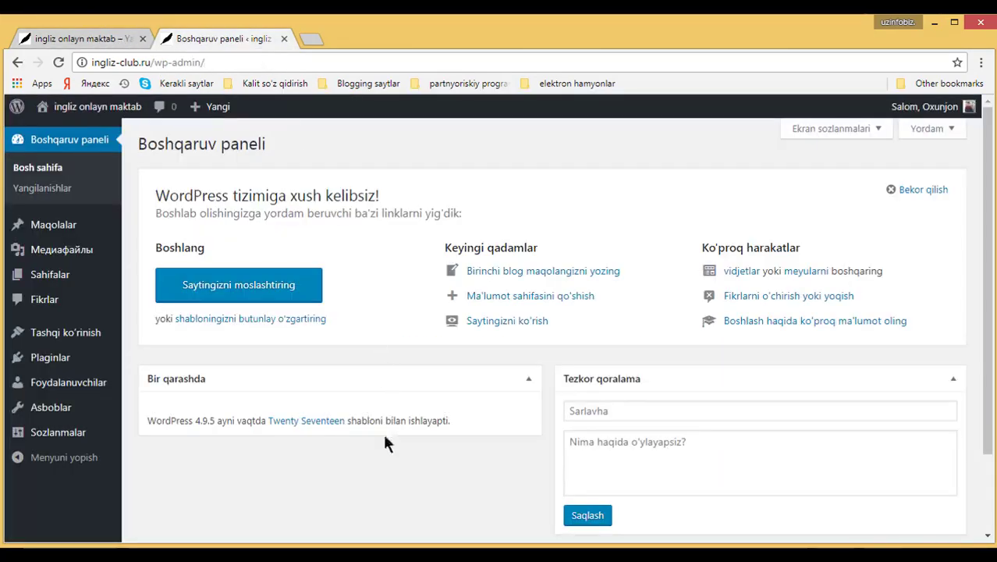
# Open the Maqolalar list and examine its select-all checkbox and category filter options, leaving the filter at Barcha bo'limlar.
pyautogui.click(53, 226)
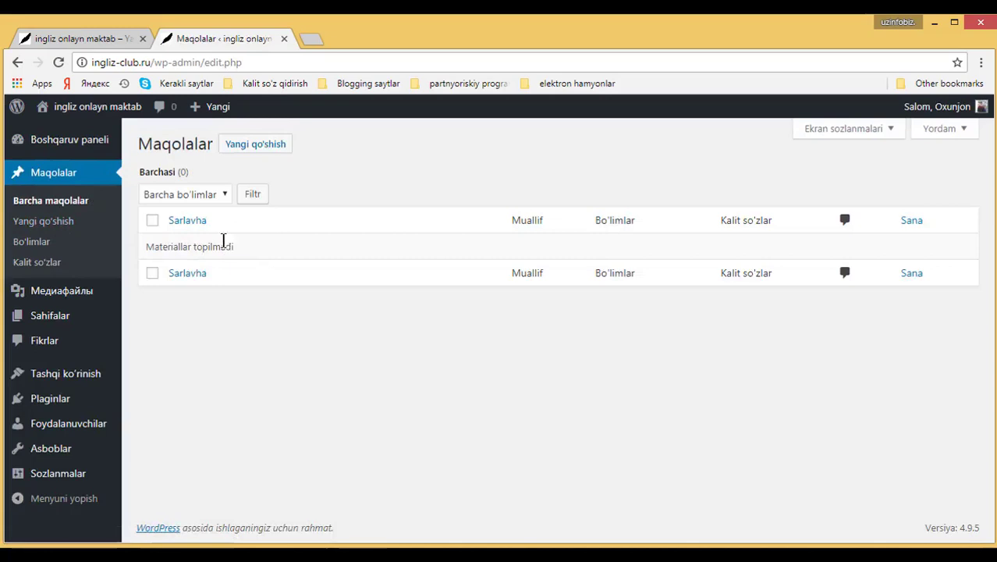
pyautogui.click(151, 222)
pyautogui.click(225, 194)
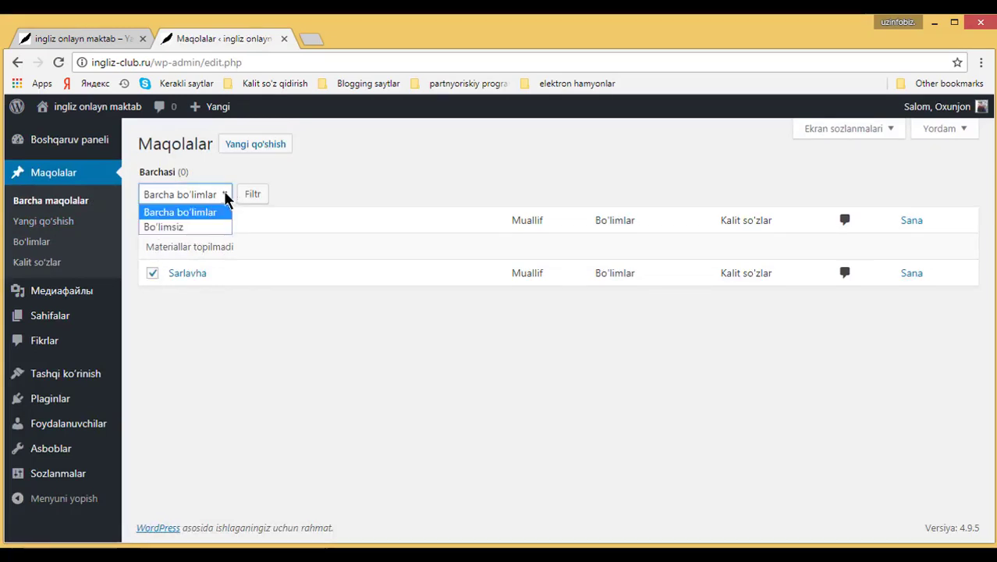
pyautogui.click(245, 238)
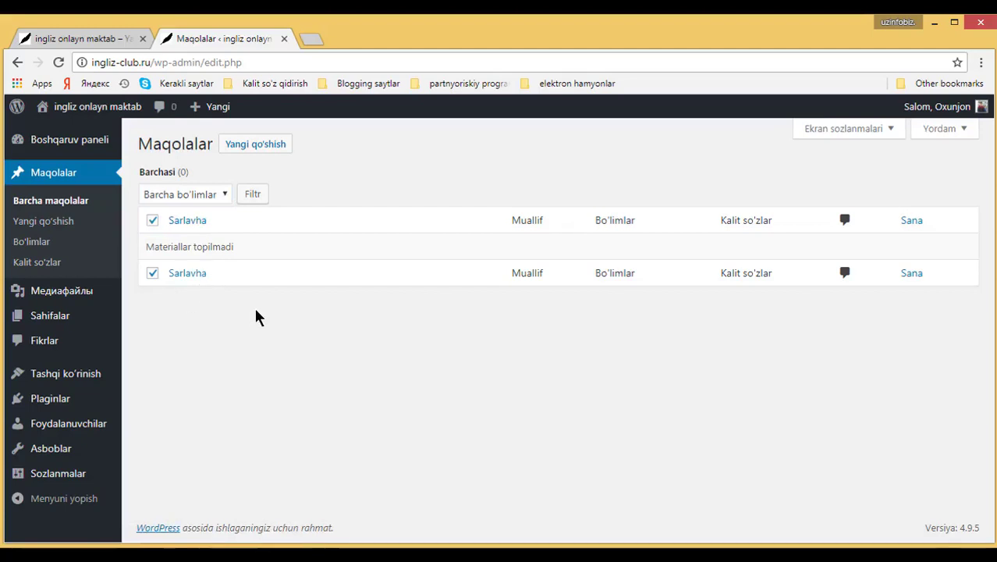
pyautogui.click(152, 221)
pyautogui.click(389, 370)
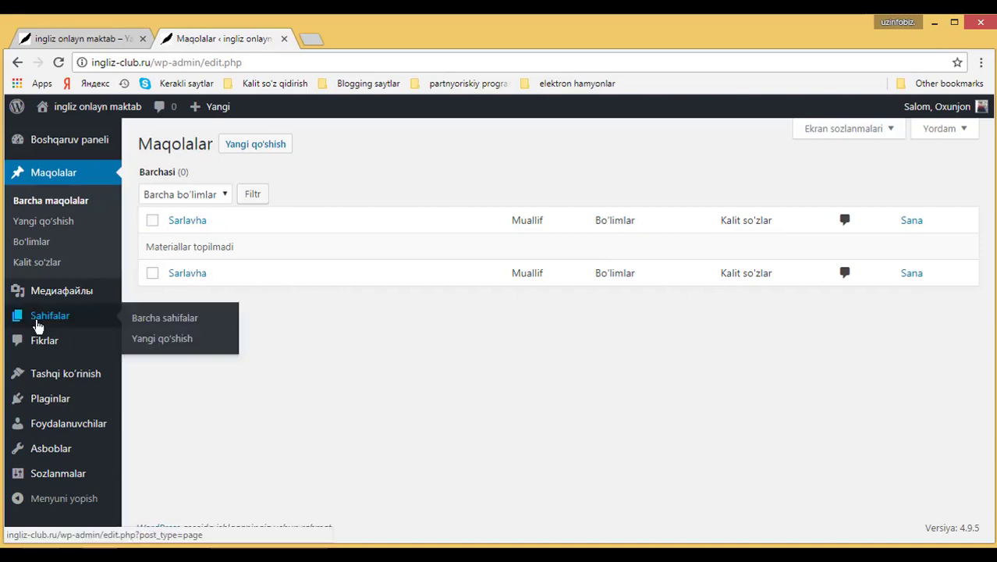
# Open the Fikrlar comments list and choose Eslatmalar as the comment type to filter by.
pyautogui.click(48, 348)
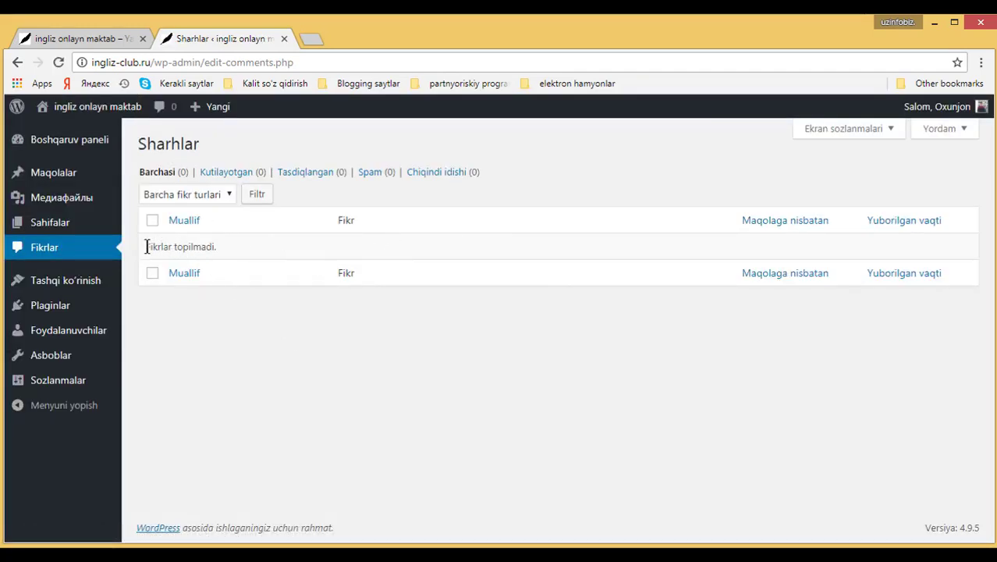
pyautogui.click(230, 195)
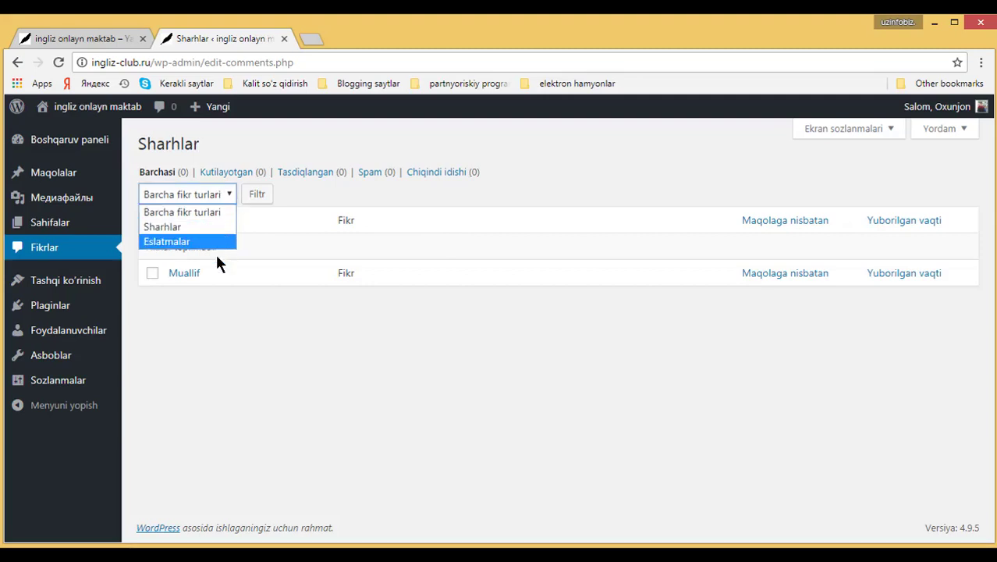
pyautogui.click(167, 242)
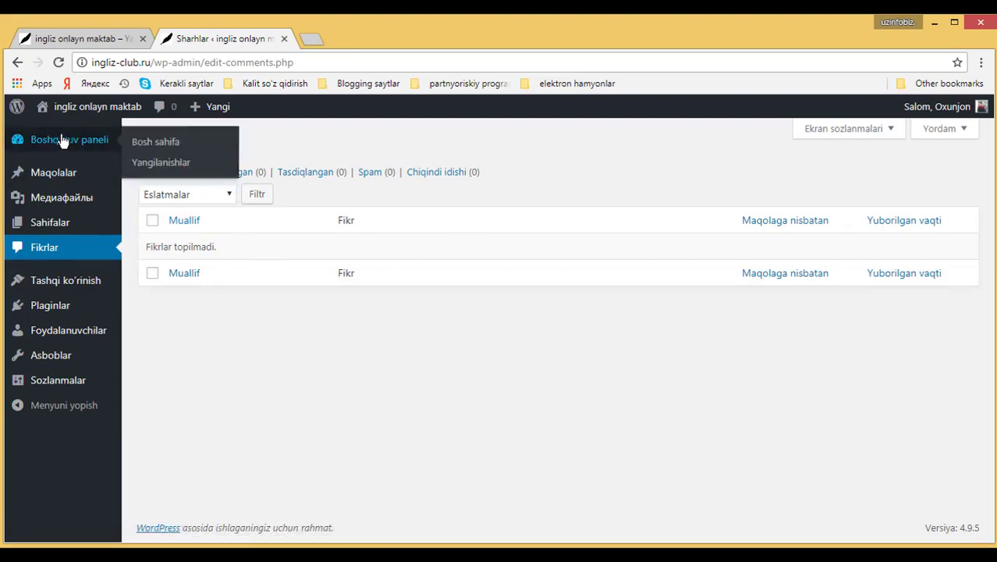
# Reload the public home page in its own tab and look through it while logged in.
pyautogui.click(107, 39)
pyautogui.click(60, 62)
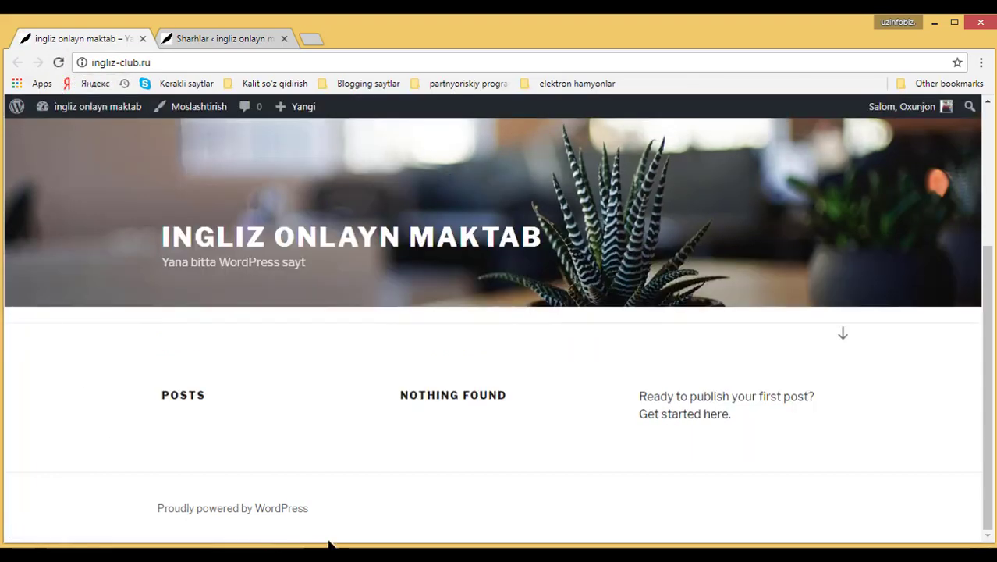
pyautogui.scroll(3, 716, 289)
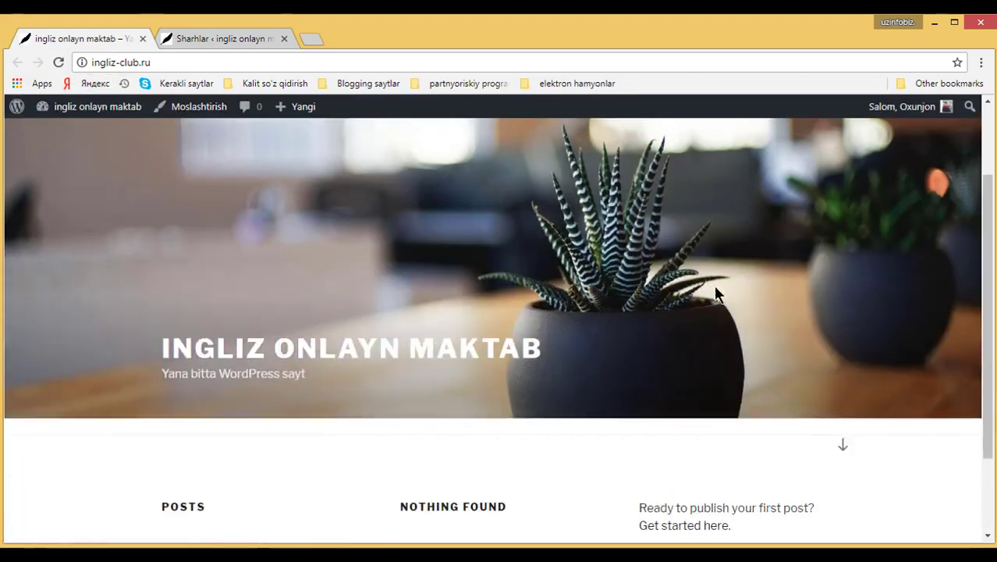
pyautogui.scroll(1, 641, 367)
pyautogui.scroll(-3, 466, 191)
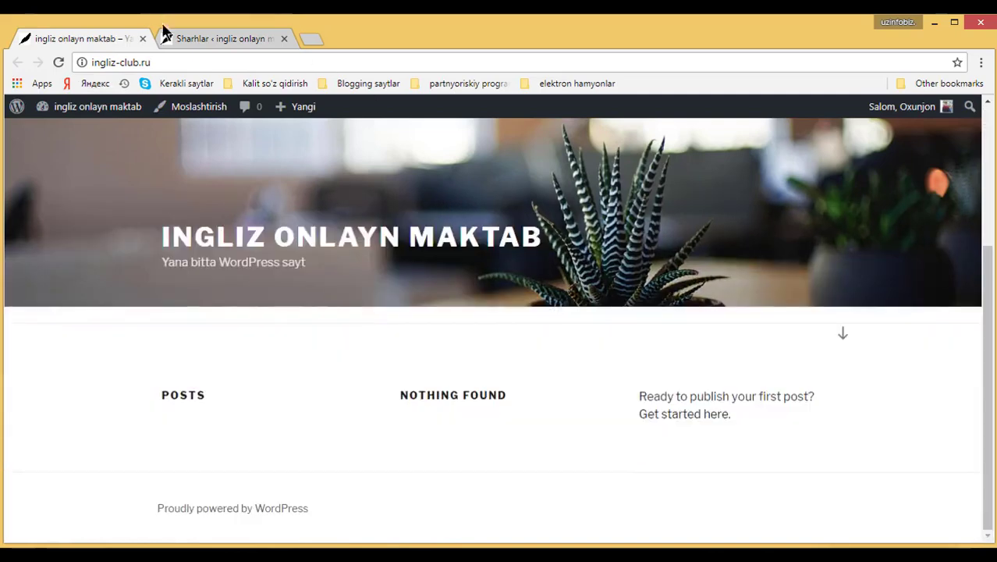
# On the Boshqaruv paneli main page, hide the Xush kelibsiz, Tezkor qoralama, Faoliyat and Bir qarashda boxes through the screen options.
pyautogui.click(197, 37)
pyautogui.click(74, 143)
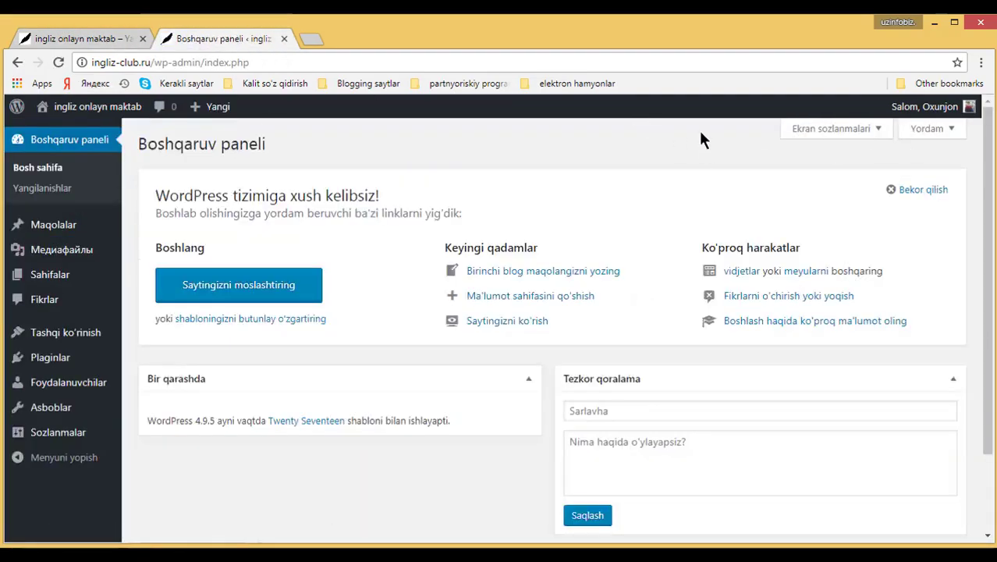
pyautogui.click(880, 131)
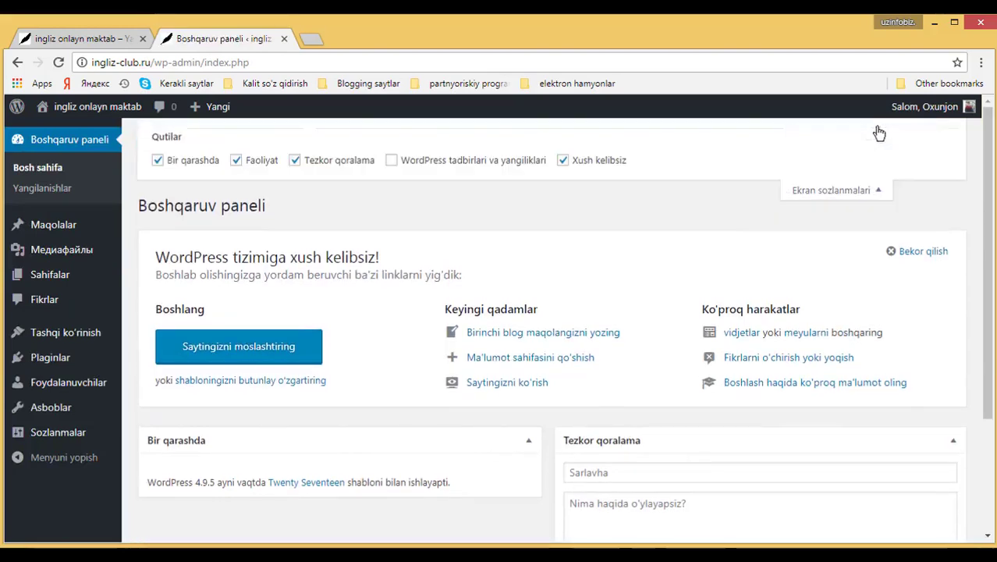
pyautogui.click(563, 160)
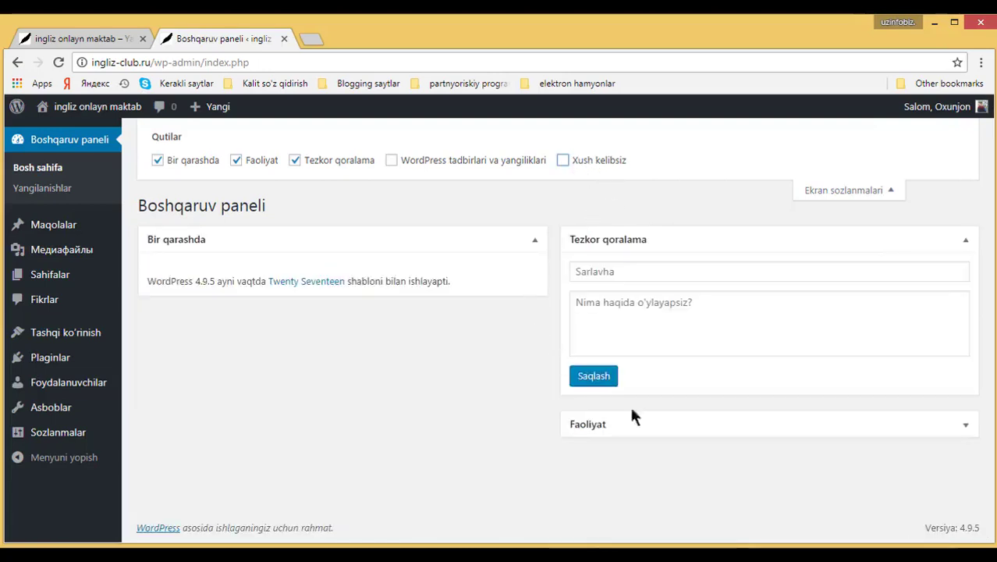
pyautogui.click(295, 160)
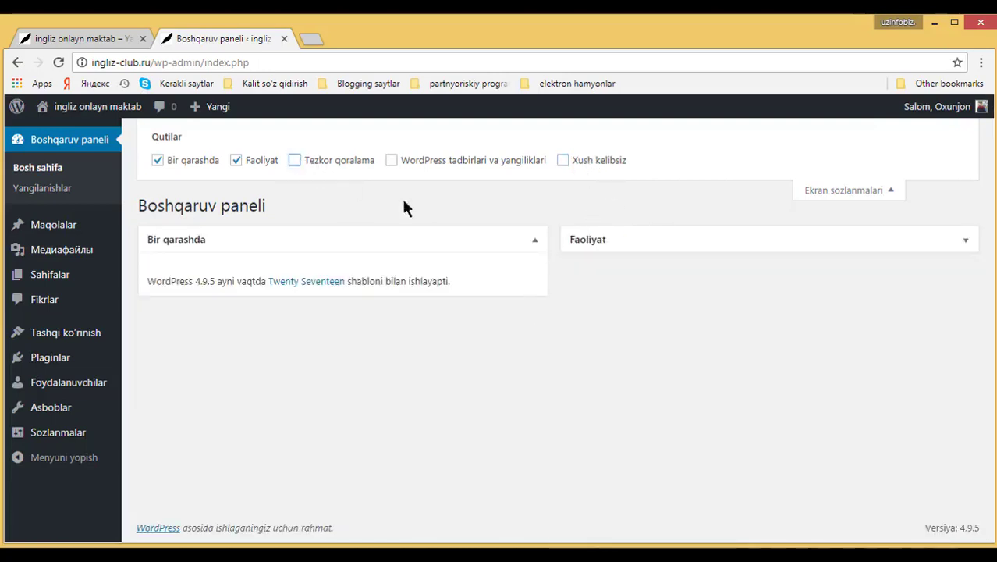
pyautogui.click(236, 160)
pyautogui.click(158, 161)
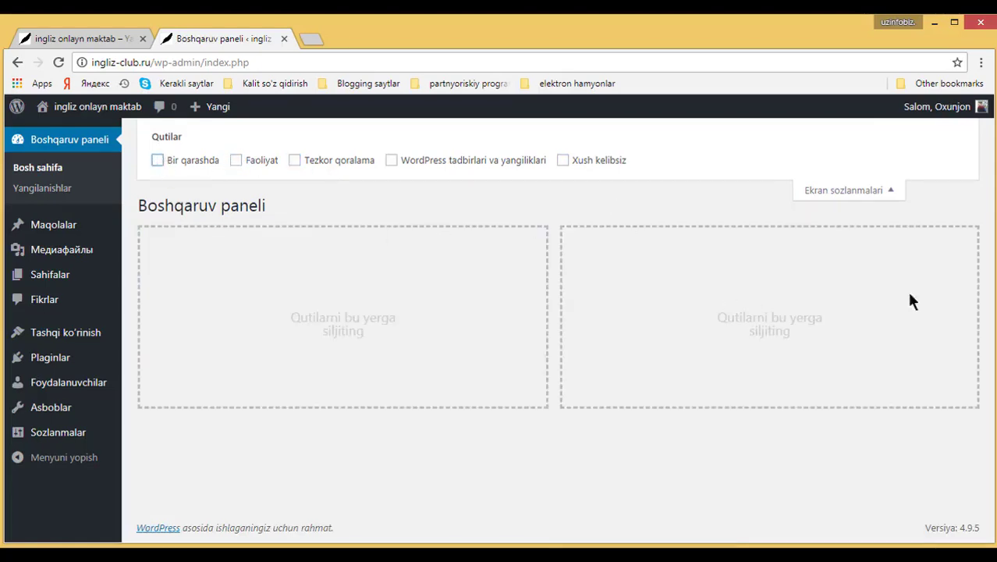
# Show the Bir qarashda box on the dashboard again and close the screen options.
pyautogui.click(157, 160)
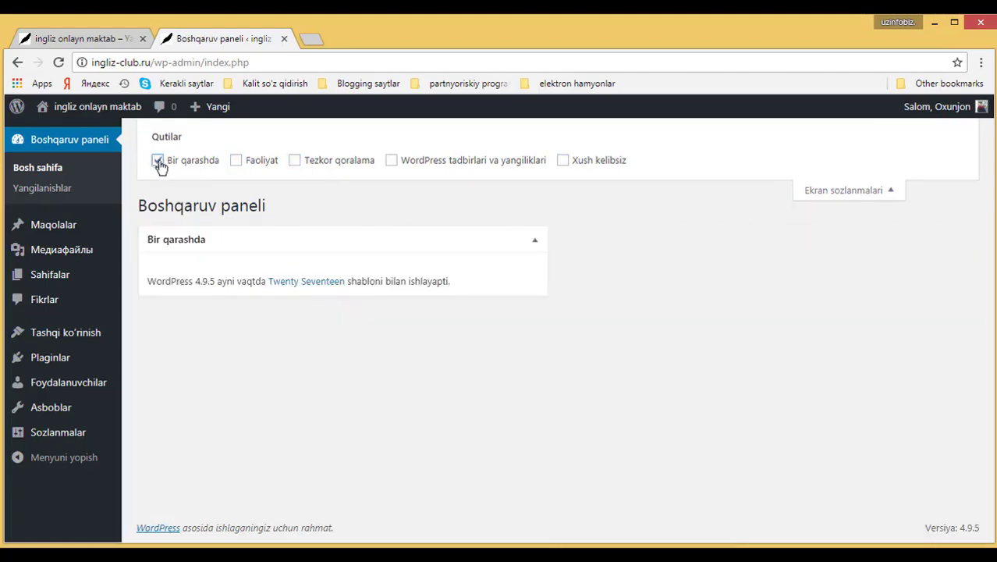
pyautogui.click(889, 191)
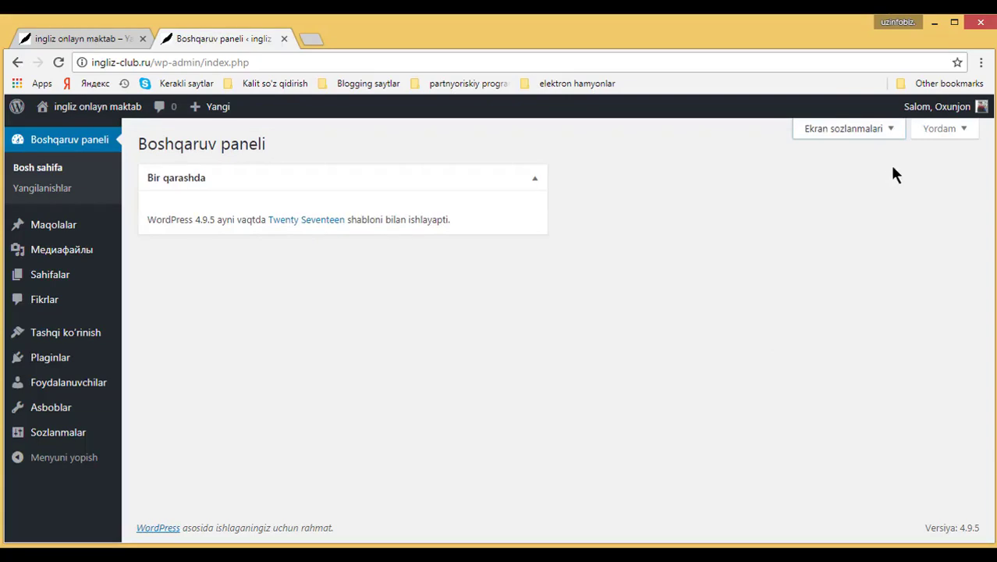
# Open the profile editing page and preview the Yorqin and Ko'k admin colour schemes, returning to Odatiy.
pyautogui.moveTo(984, 114)
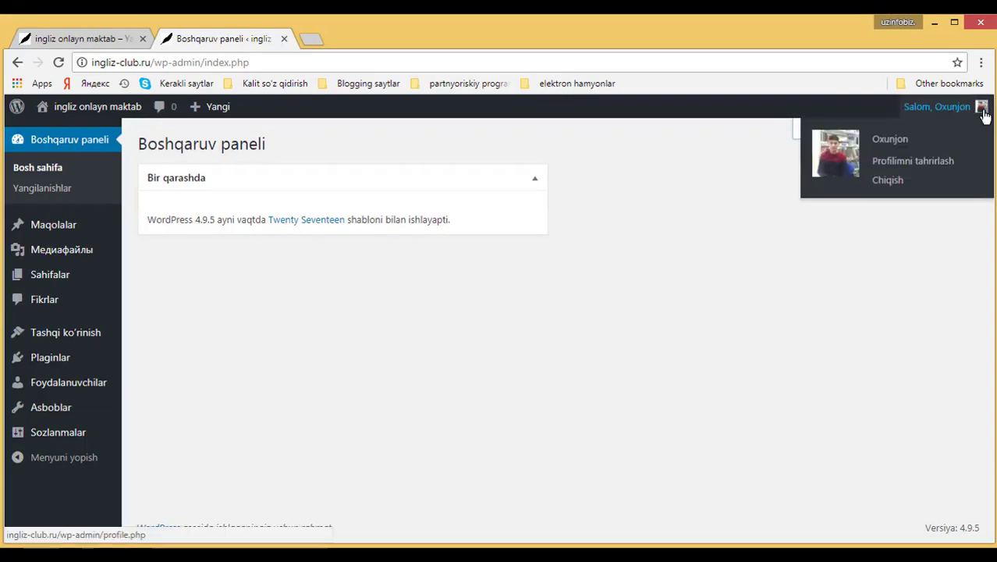
pyautogui.click(894, 166)
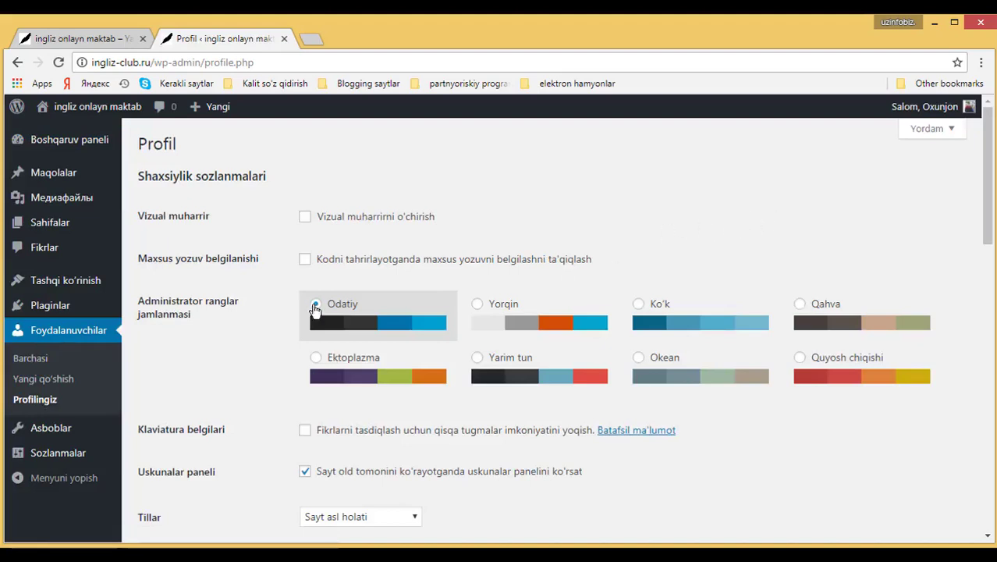
pyautogui.click(478, 306)
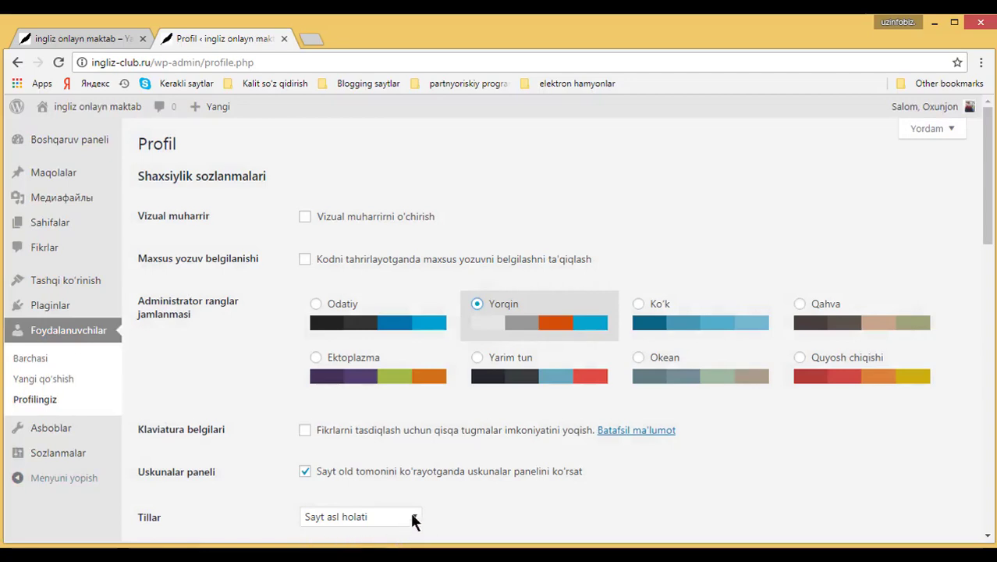
pyautogui.click(641, 307)
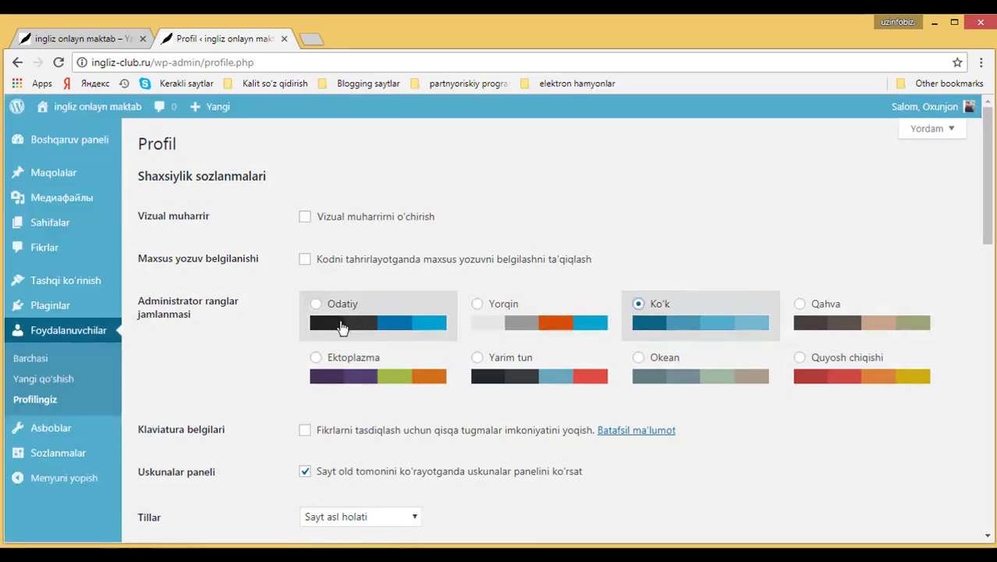
pyautogui.click(315, 305)
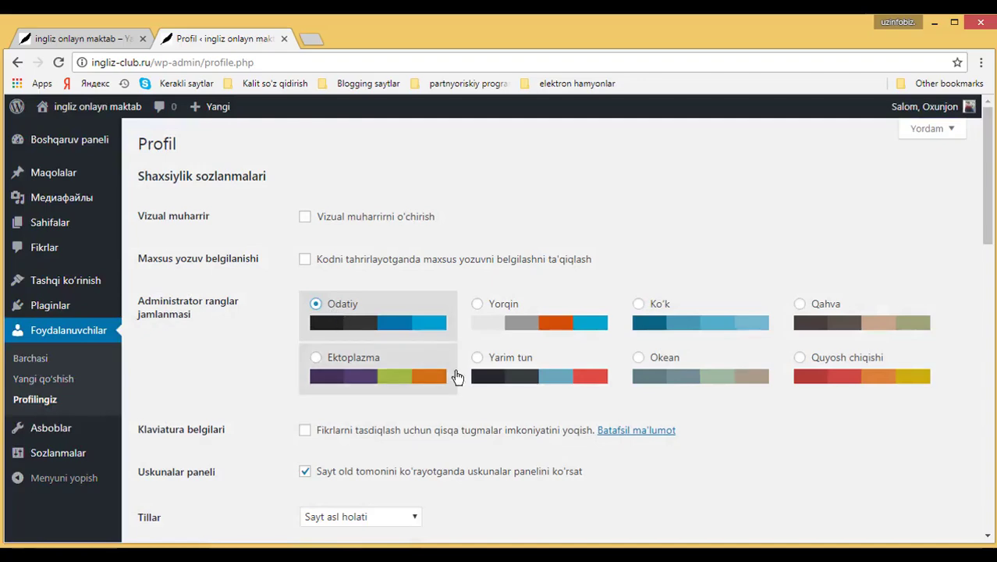
# Generate a new password in the profile's Yangi parol field, and leave for the dashboard without saving the profile.
pyautogui.scroll(-3, 658, 436)
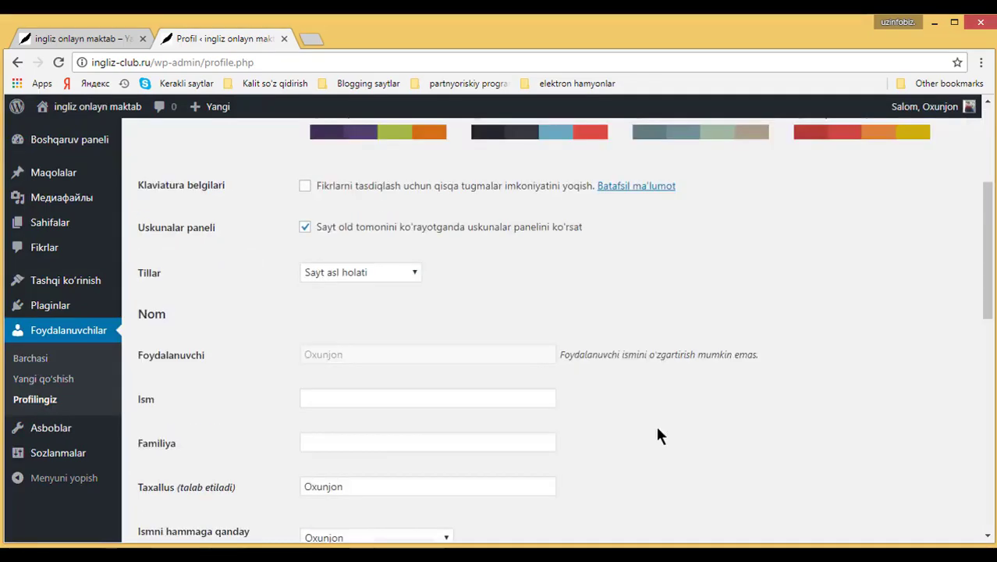
pyautogui.scroll(-10, 658, 430)
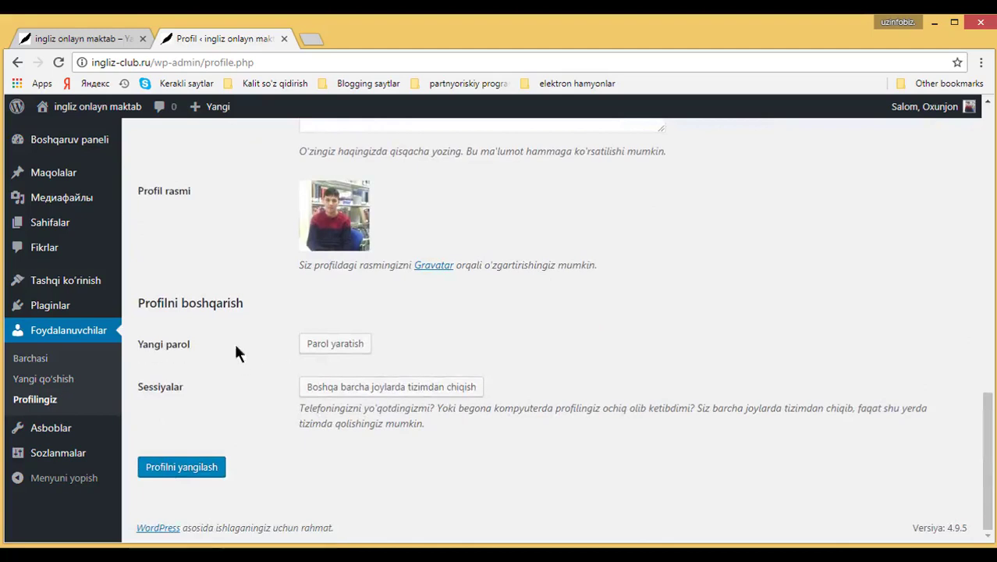
pyautogui.click(335, 344)
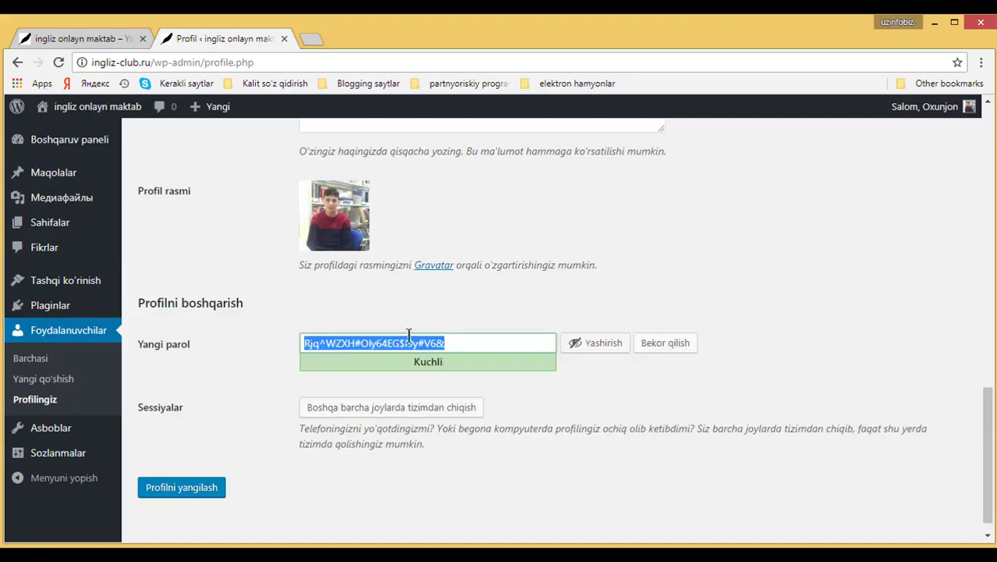
pyautogui.click(368, 344)
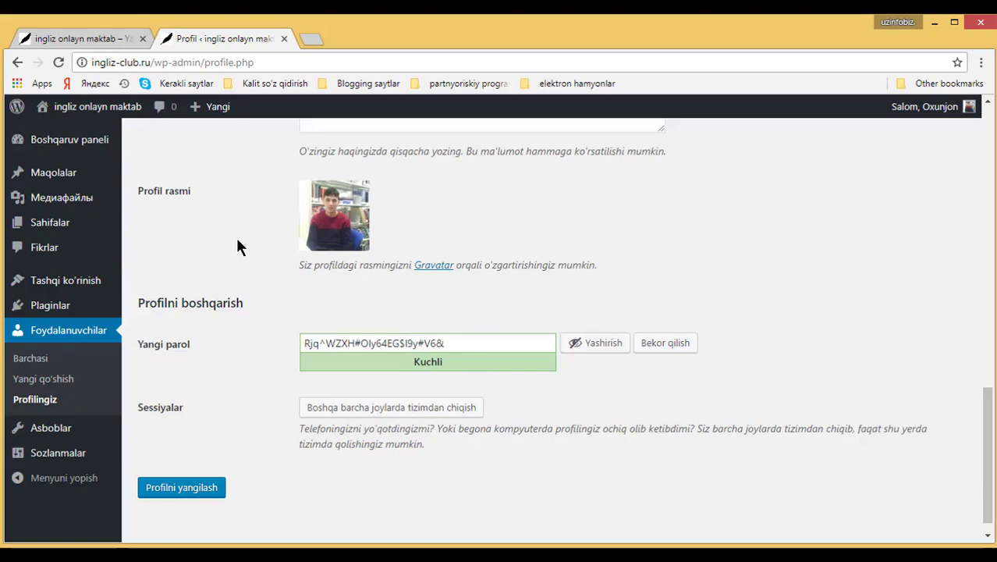
pyautogui.scroll(8, 237, 240)
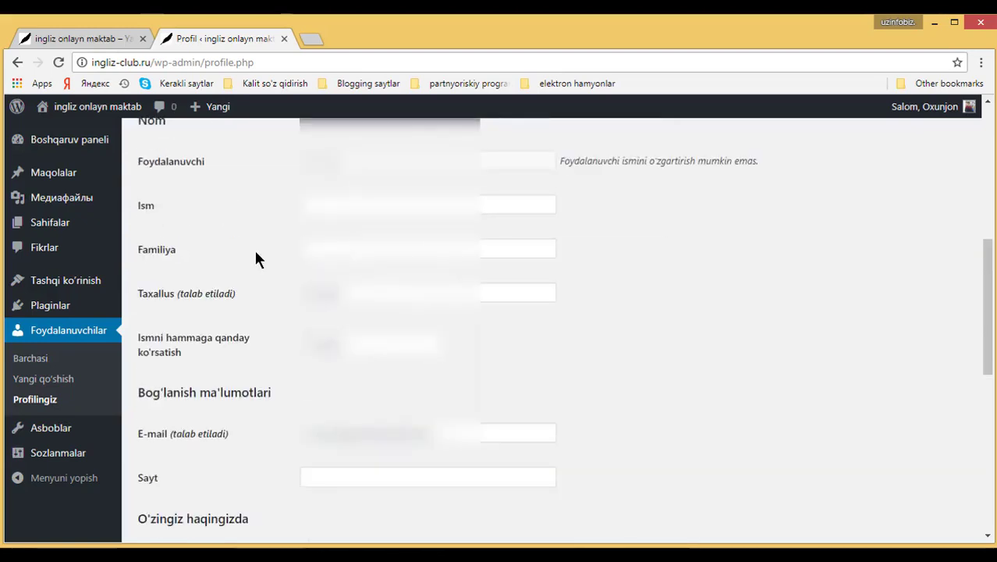
pyautogui.click(46, 139)
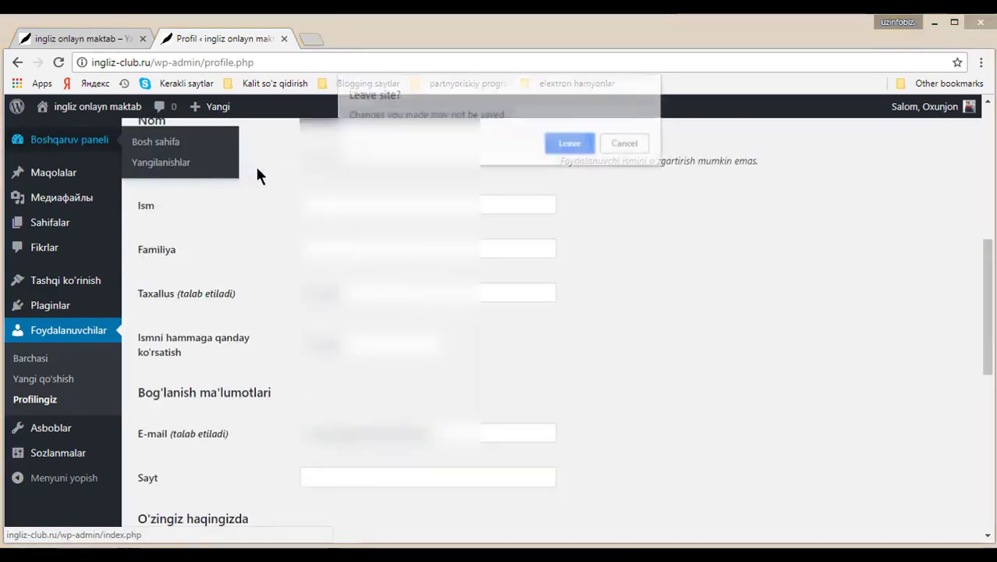
pyautogui.click(570, 143)
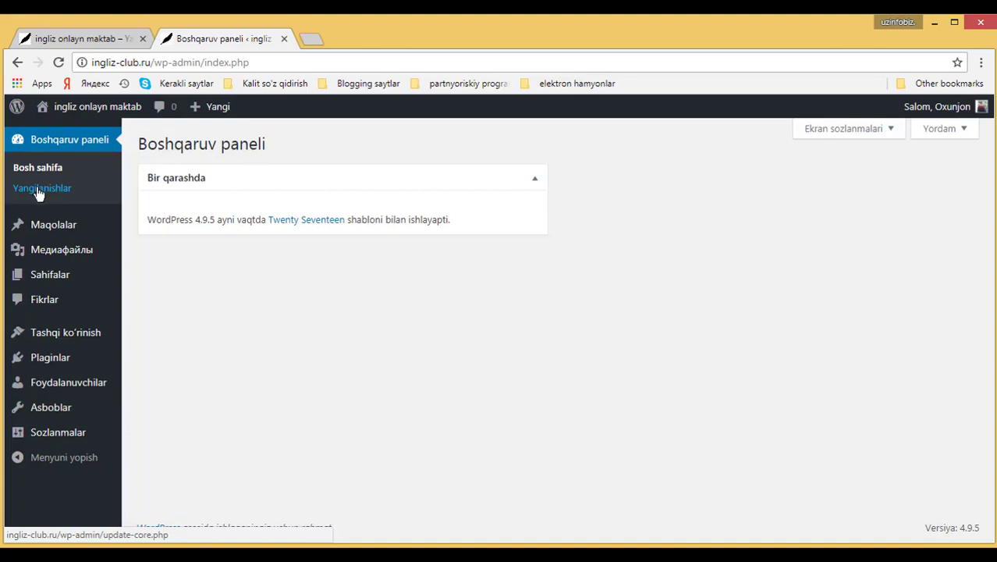
# Examine the submenu entries of the admin sections from Maqolalar and Медиафайлы through Tashqi ko'rinish, Plaginlar, Foydalanuvchilar, Asboblar and Sozlanmalar.
pyautogui.moveTo(40, 226)
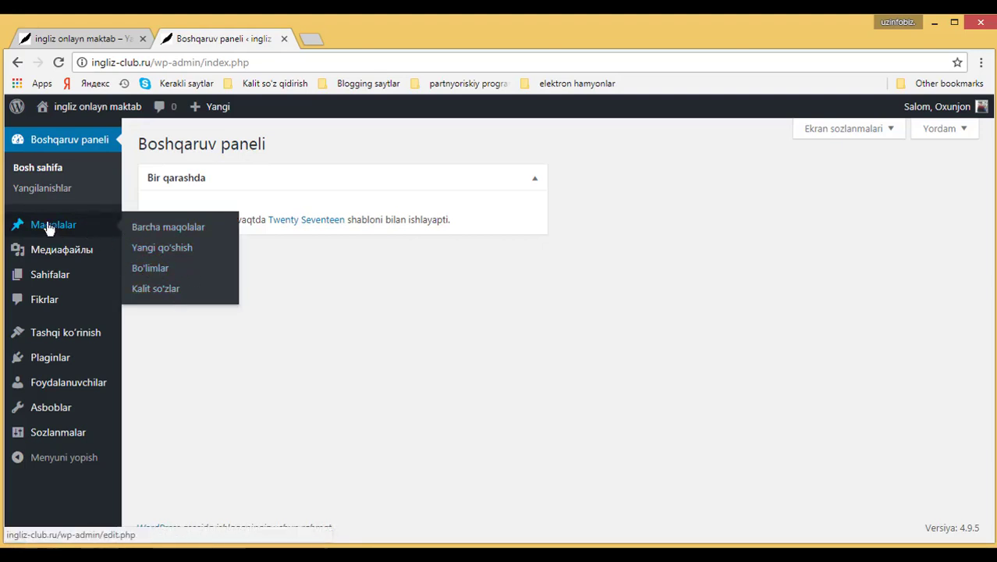
pyautogui.moveTo(69, 251)
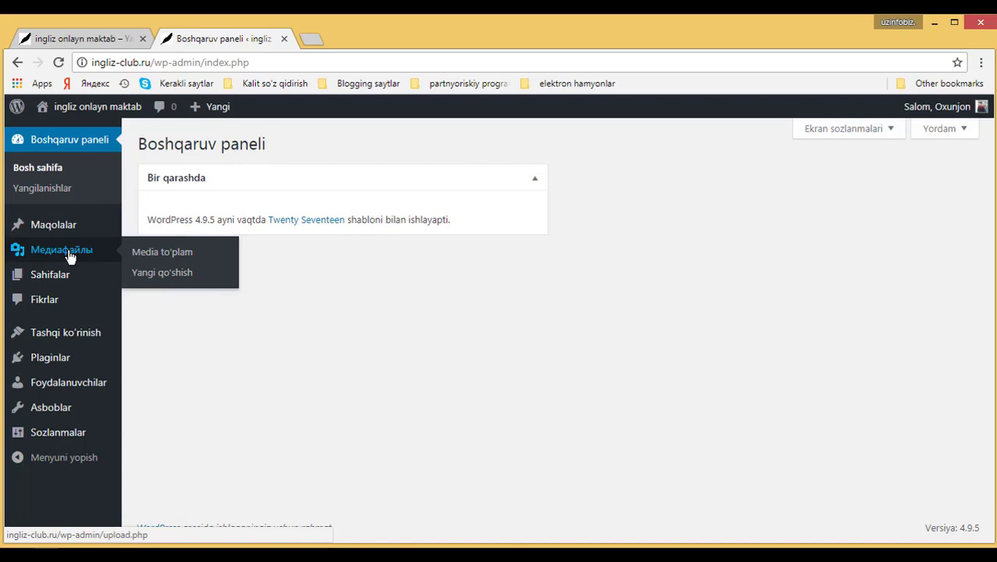
pyautogui.moveTo(43, 283)
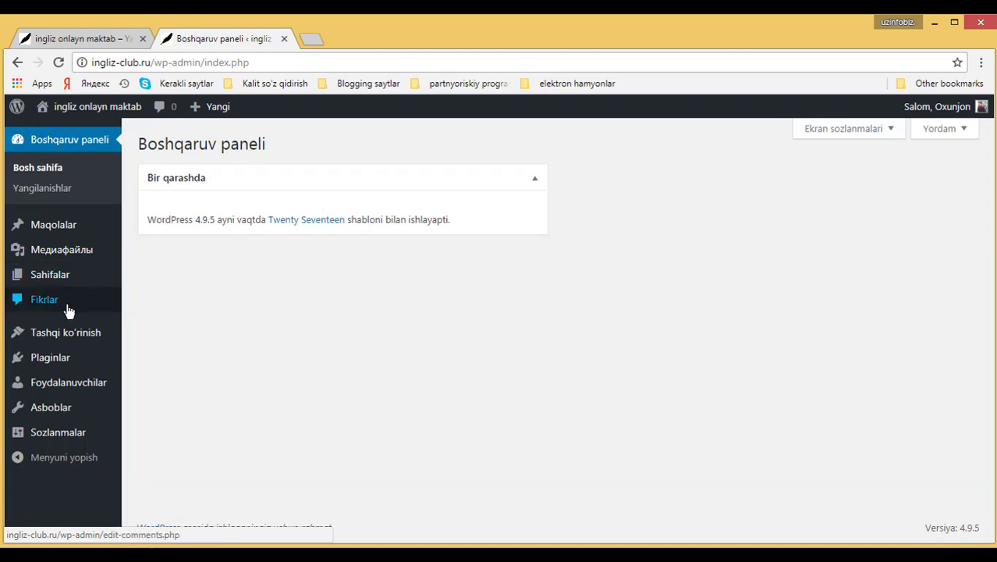
pyautogui.moveTo(51, 340)
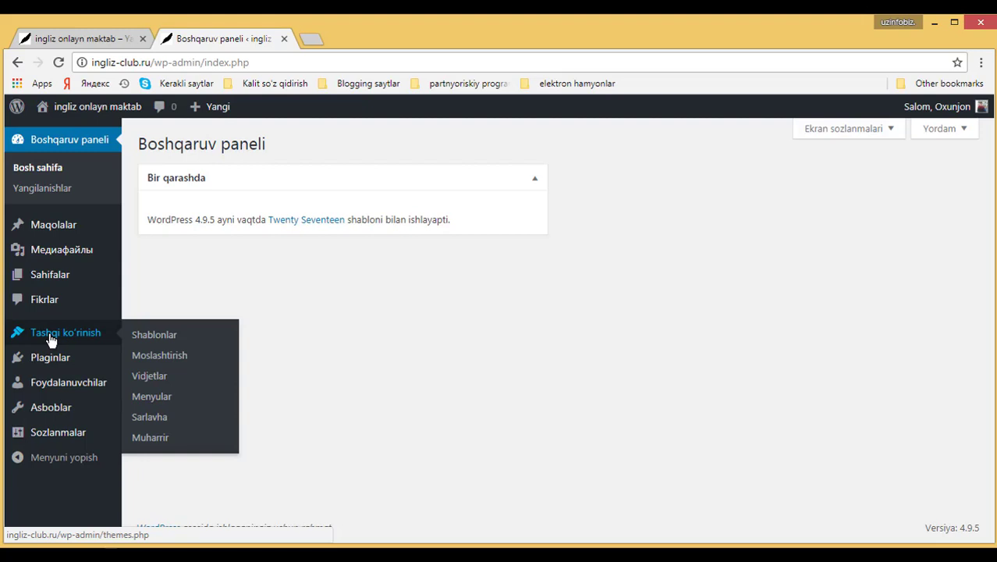
pyautogui.moveTo(49, 358)
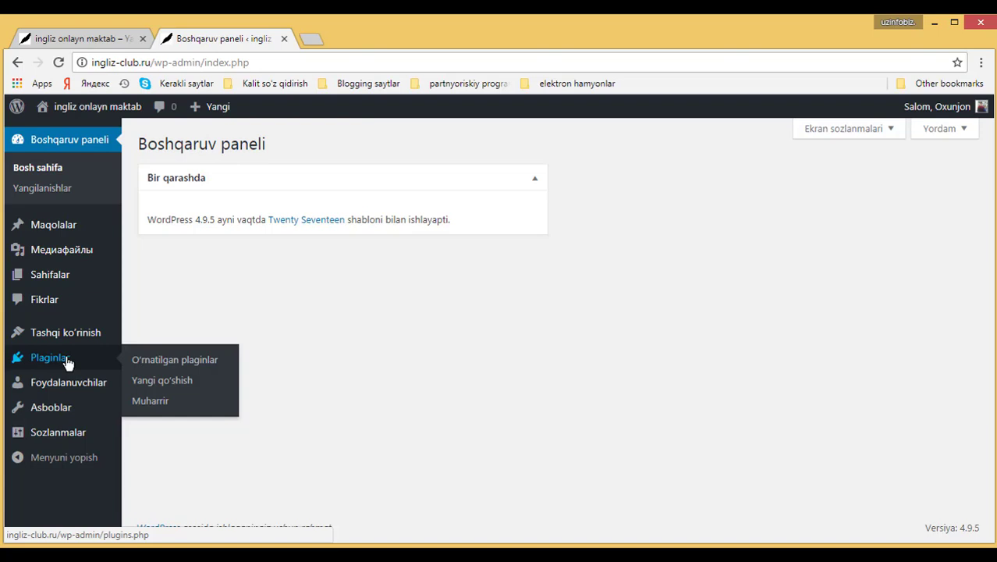
pyautogui.moveTo(78, 389)
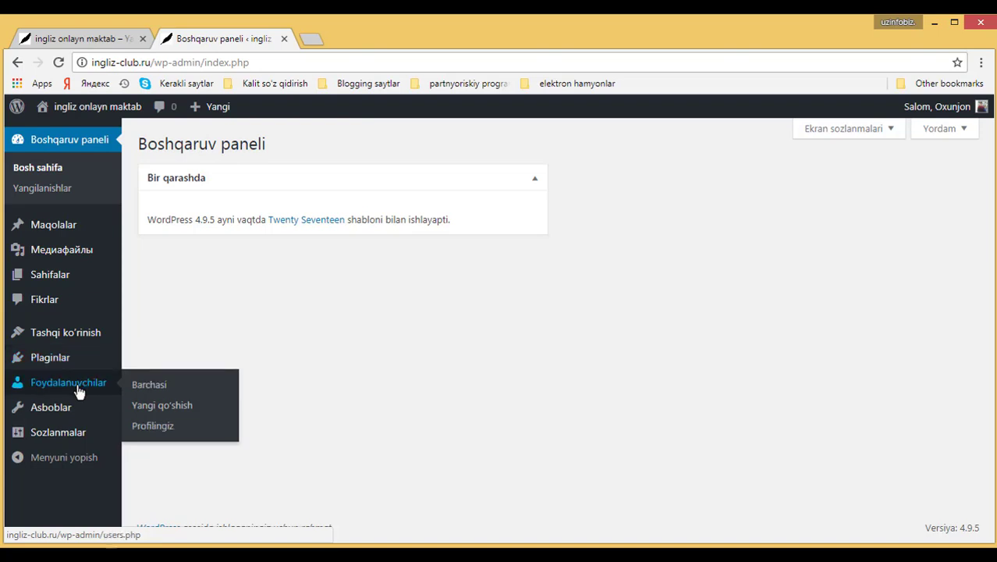
pyautogui.moveTo(67, 409)
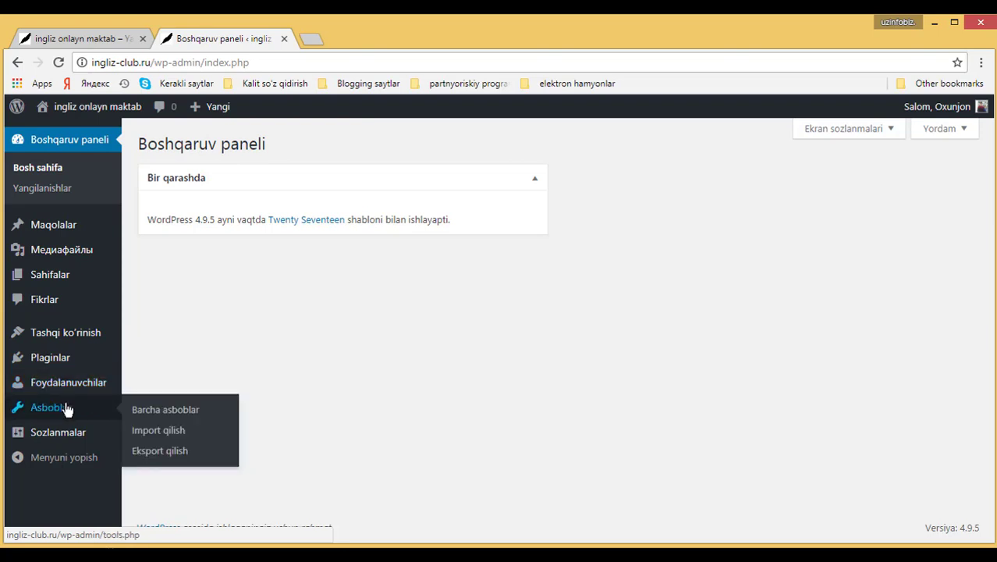
pyautogui.moveTo(79, 439)
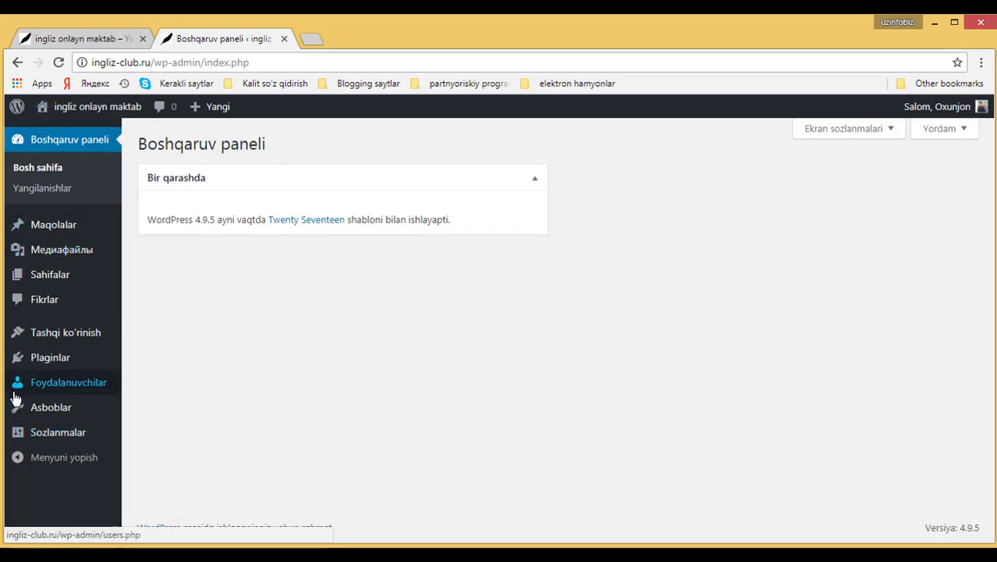
# Open the Umumiy settings page and examine the Sayt sarlavhasi and Belgilar fields.
pyautogui.moveTo(37, 443)
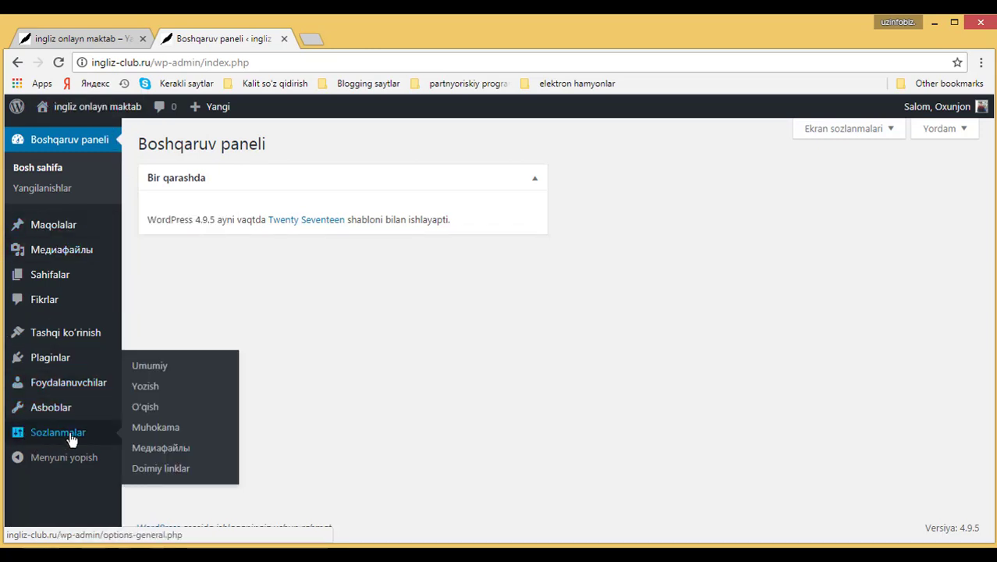
pyautogui.click(152, 367)
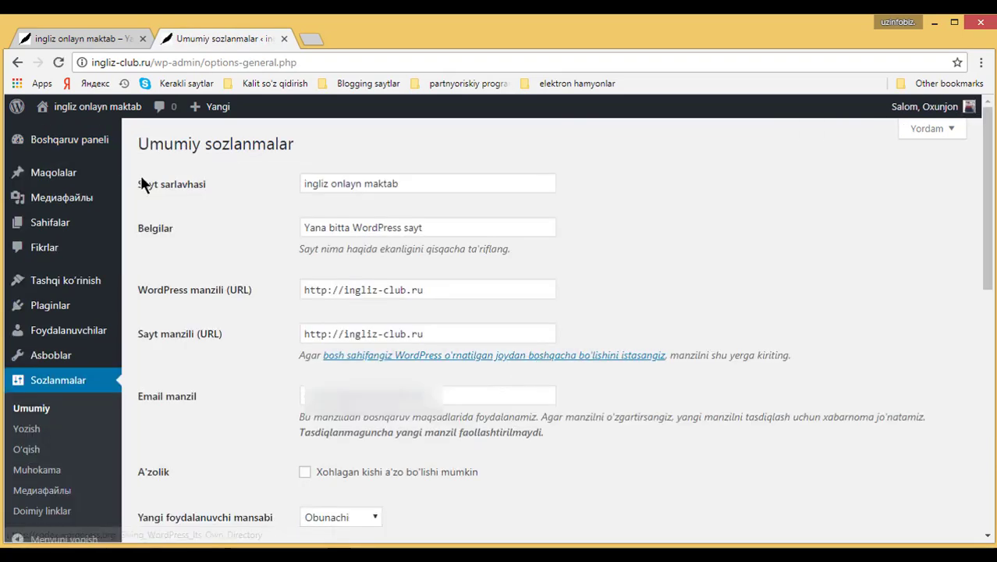
pyautogui.click(416, 184)
pyautogui.moveTo(400, 183); pyautogui.dragTo(292, 182)
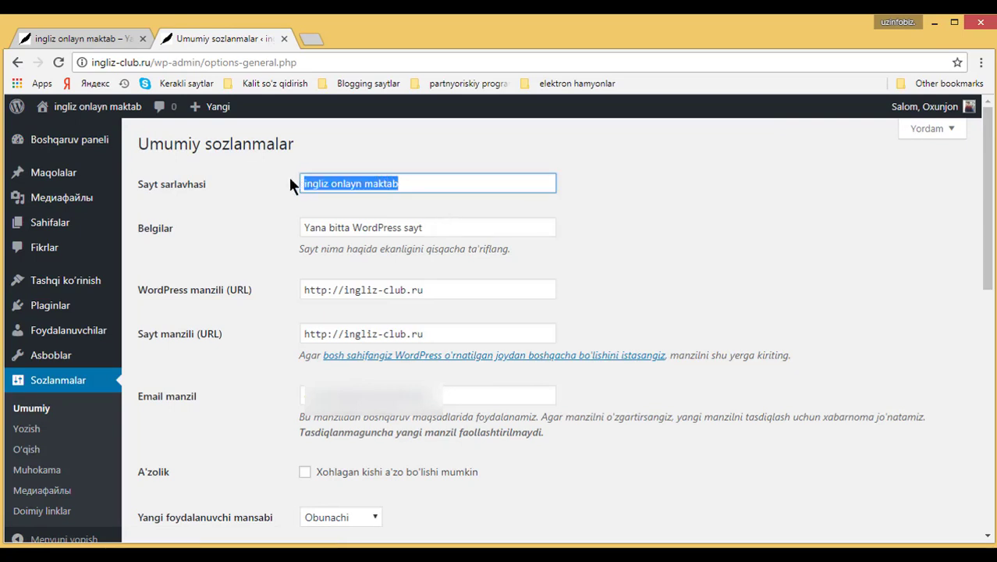
pyautogui.click(294, 223)
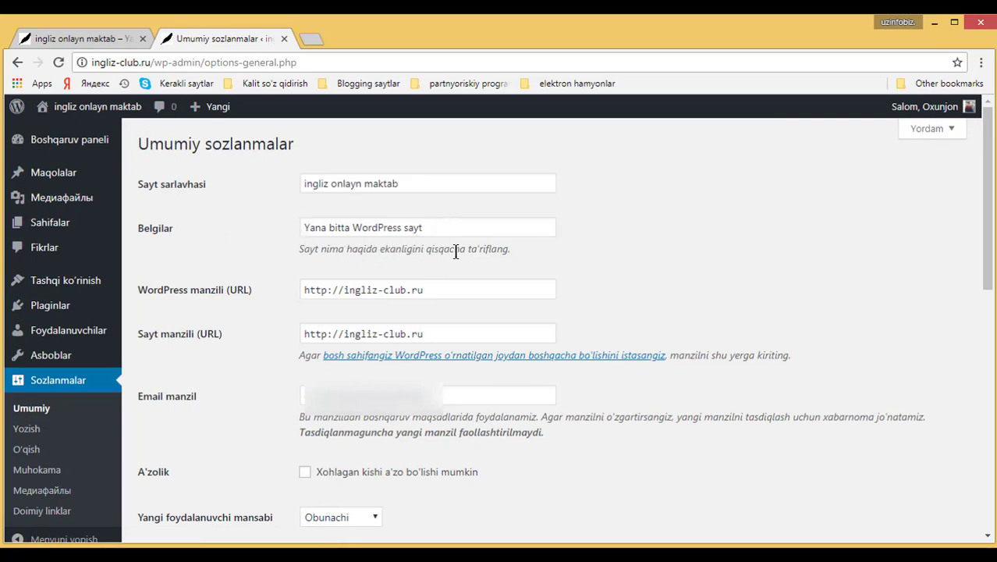
pyautogui.moveTo(462, 228); pyautogui.dragTo(292, 226)
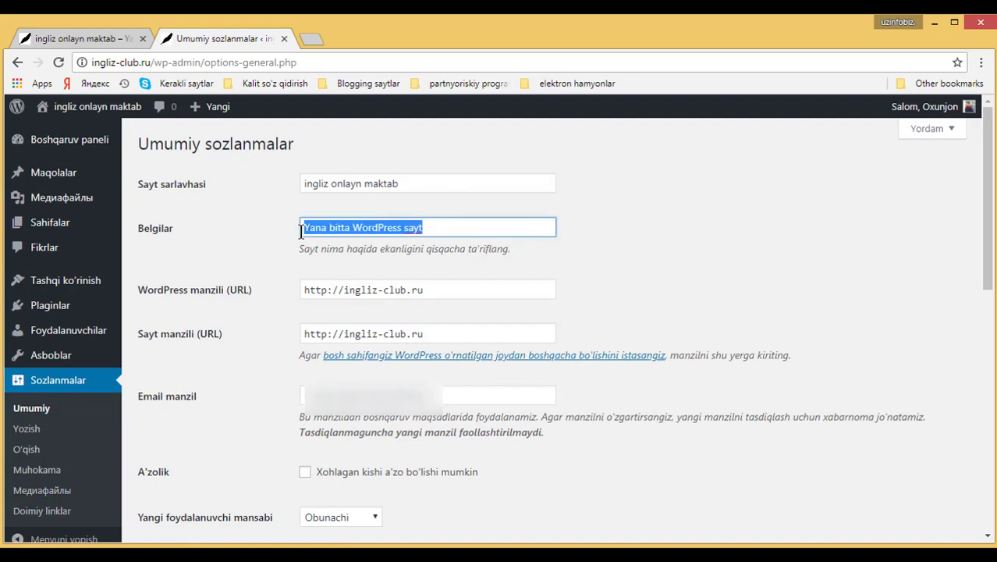
pyautogui.click(447, 228)
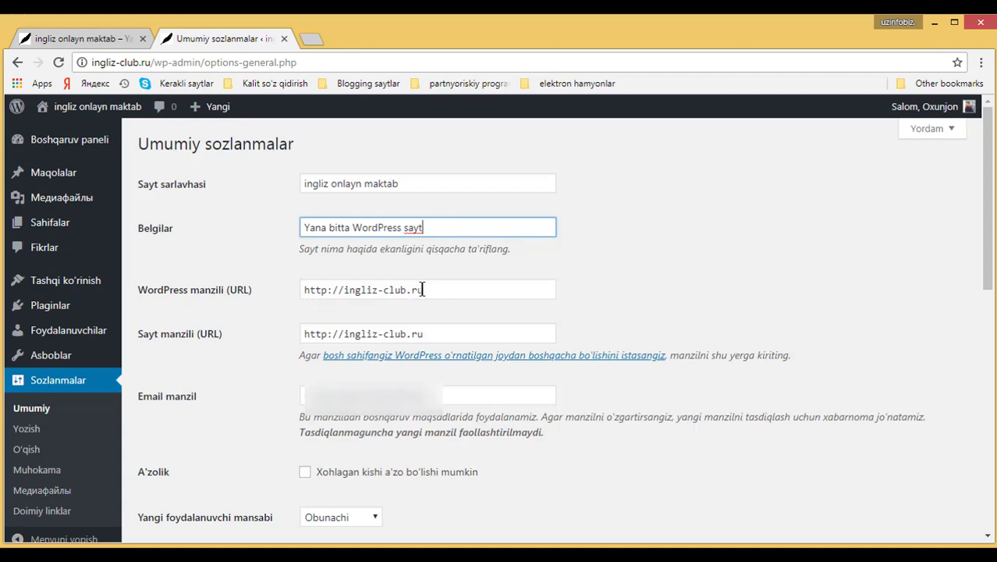
# Examine the WordPress manzili, Sayt manzili and Email manzil fields in the general settings without changing them.
pyautogui.moveTo(425, 290); pyautogui.dragTo(274, 280)
pyautogui.click(275, 316)
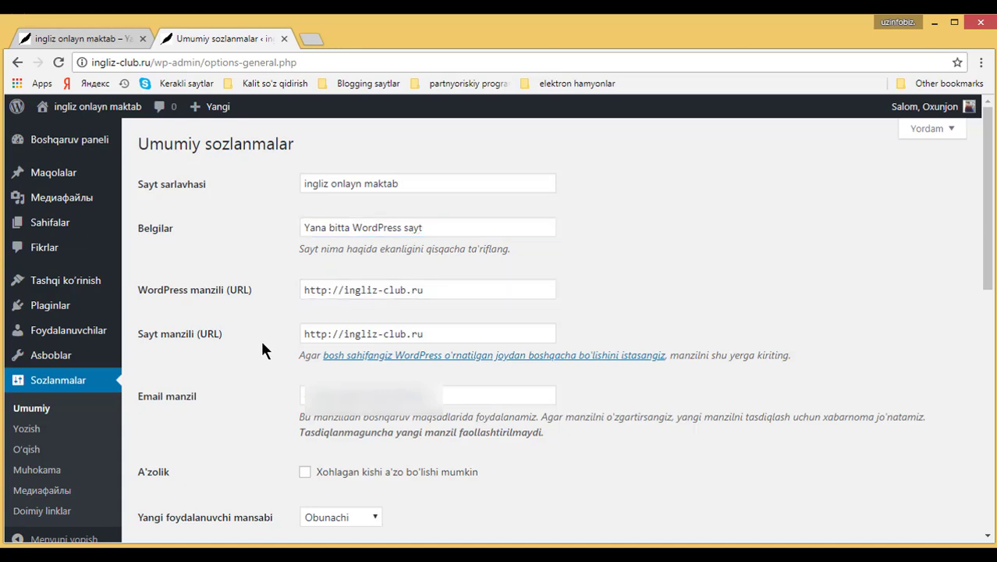
pyautogui.moveTo(445, 334); pyautogui.dragTo(232, 306)
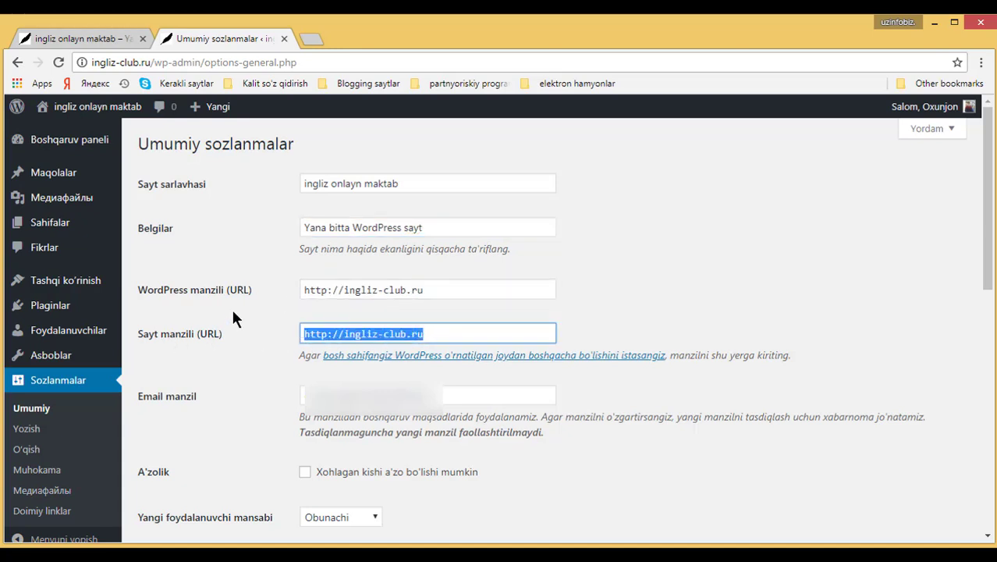
pyautogui.click(298, 337)
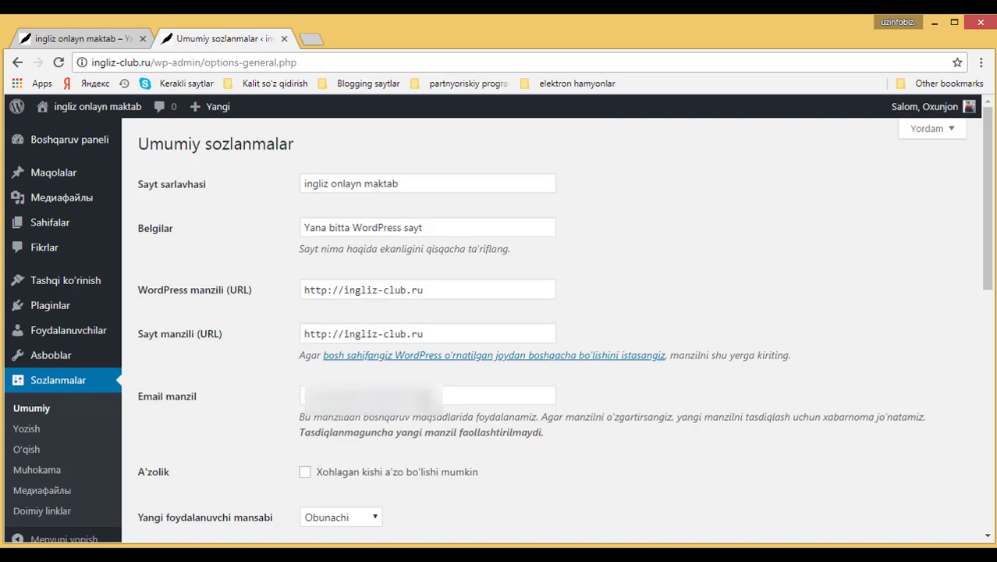
pyautogui.click(445, 400)
pyautogui.click(219, 488)
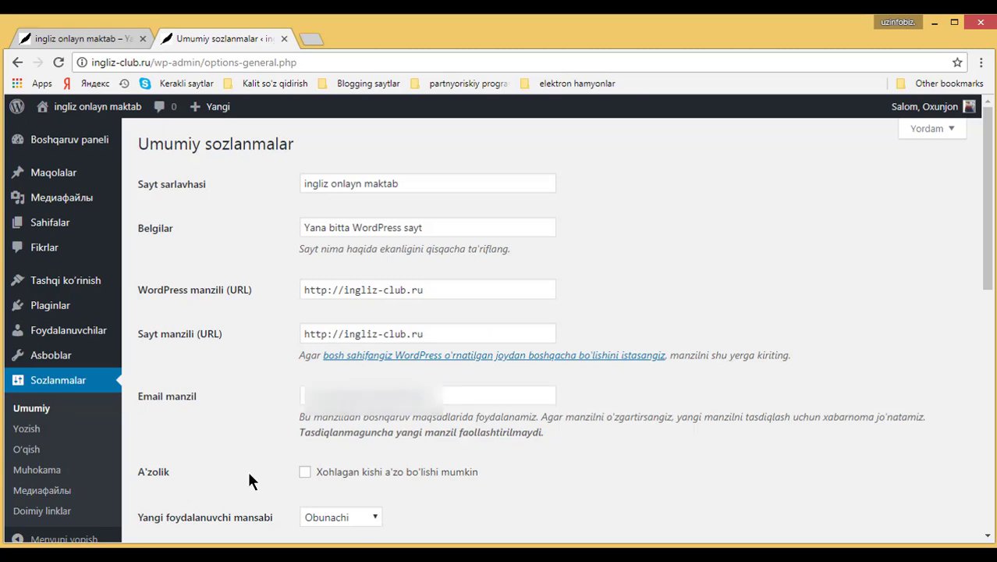
# Toggle the A'zolik option that lets anyone register on and off, leaving it off.
pyautogui.click(304, 473)
pyautogui.click(304, 474)
pyautogui.click(304, 474)
pyautogui.click(304, 473)
pyautogui.click(304, 473)
# Examine the roles offered for Yangi foydalanuvchi mansabi, keeping Obunachi, and look over the site language and time zone settings.
pyautogui.click(373, 517)
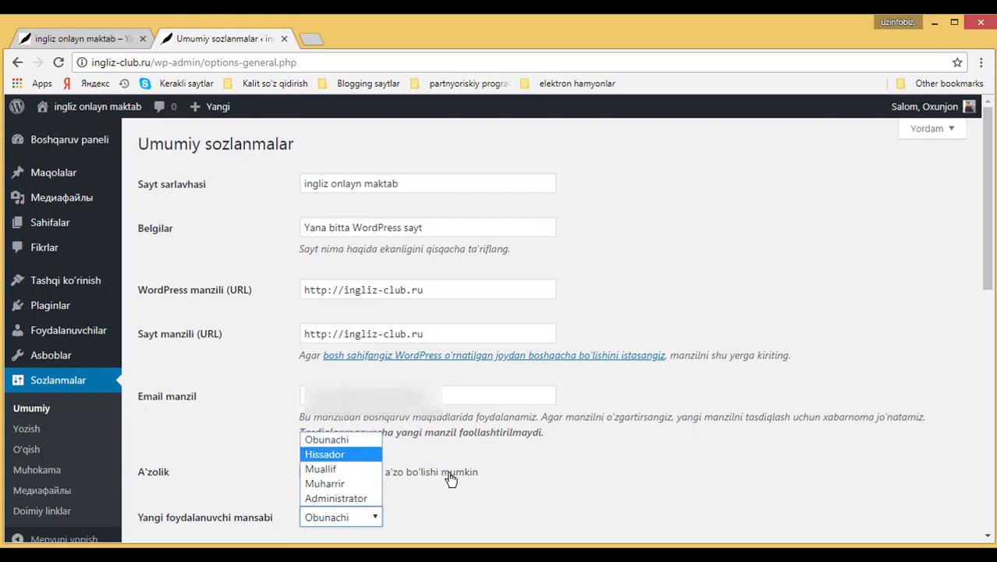
pyautogui.click(371, 515)
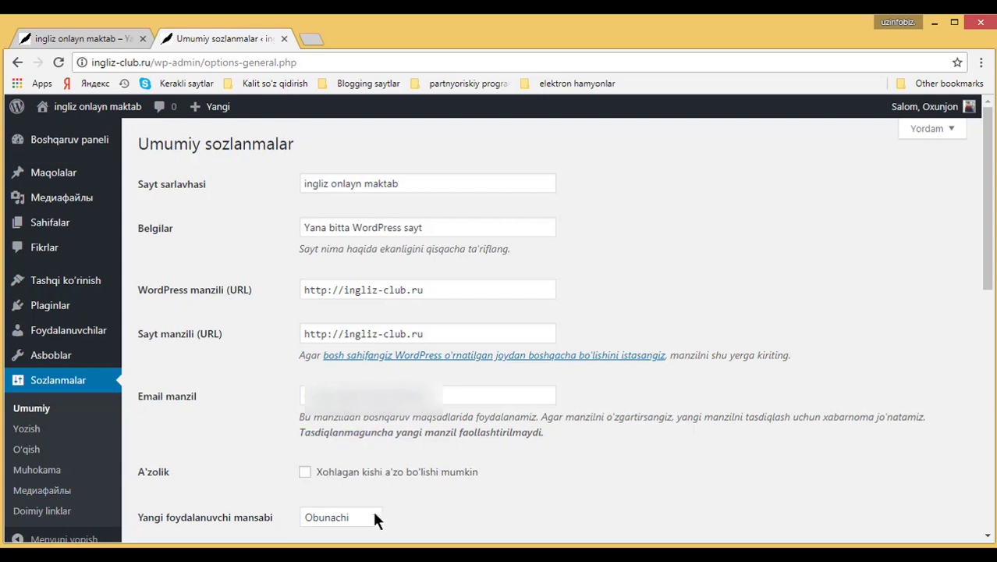
pyautogui.click(372, 515)
pyautogui.click(637, 461)
pyautogui.scroll(-3, 175, 334)
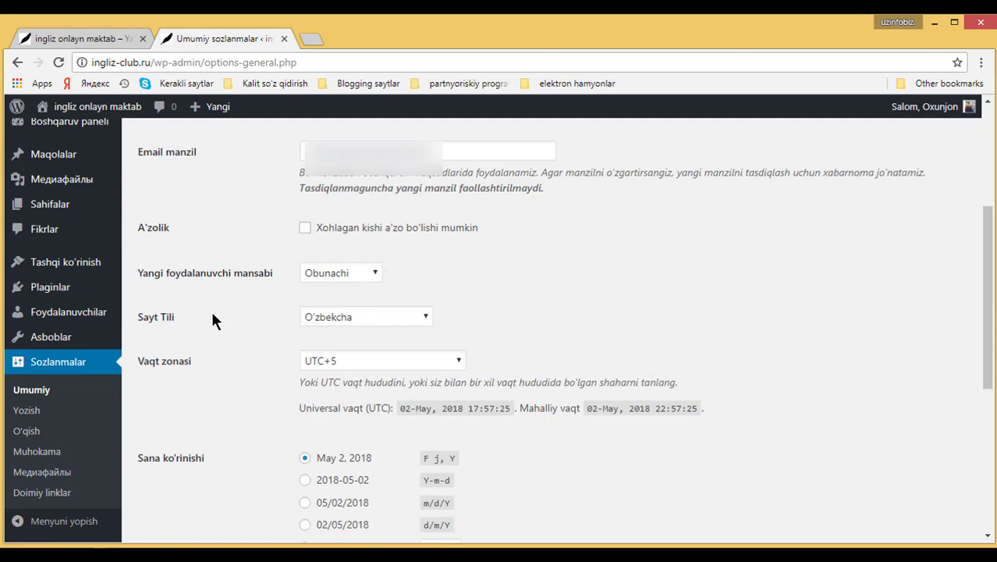
# Examine the languages offered for Sayt Tili, keeping O'zbekcha.
pyautogui.click(422, 320)
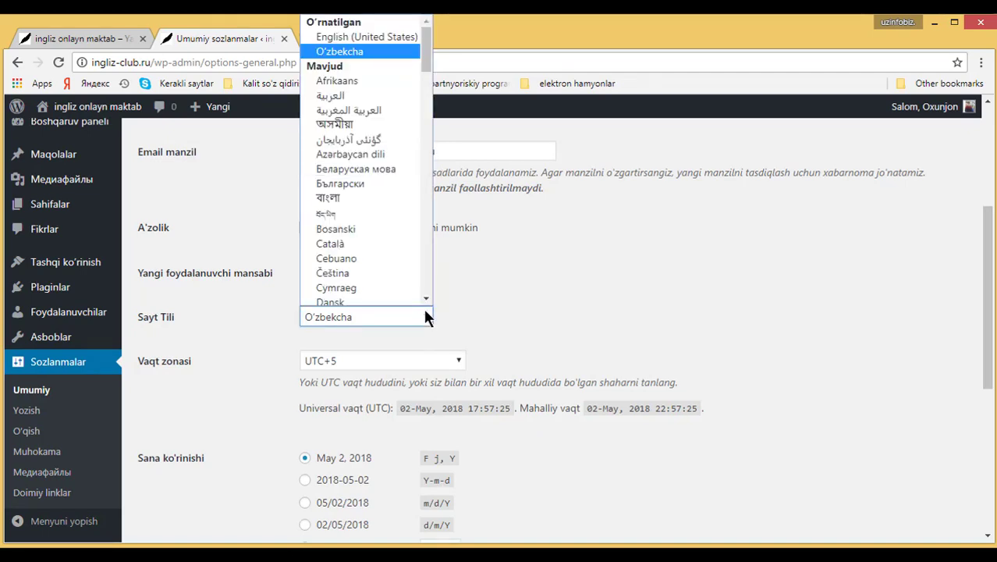
pyautogui.scroll(-15, 398, 257)
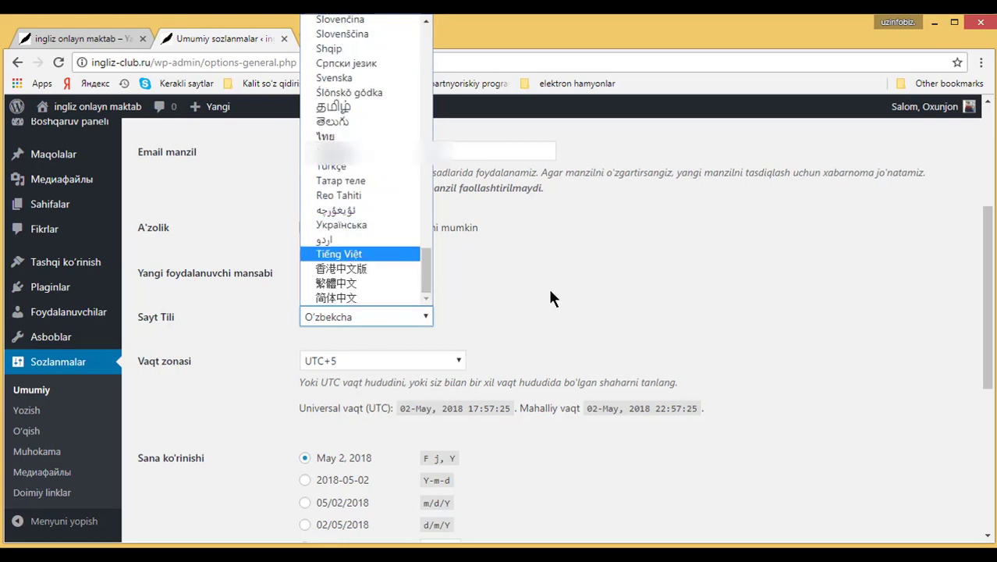
pyautogui.click(457, 328)
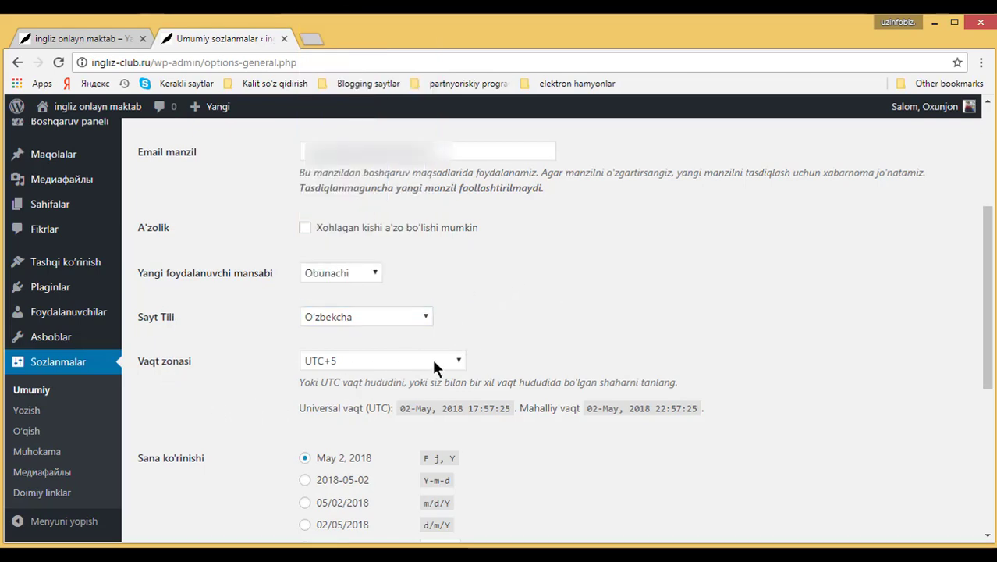
# Set Vaqt zonasi in the general settings to the city Samarqand.
pyautogui.click(458, 361)
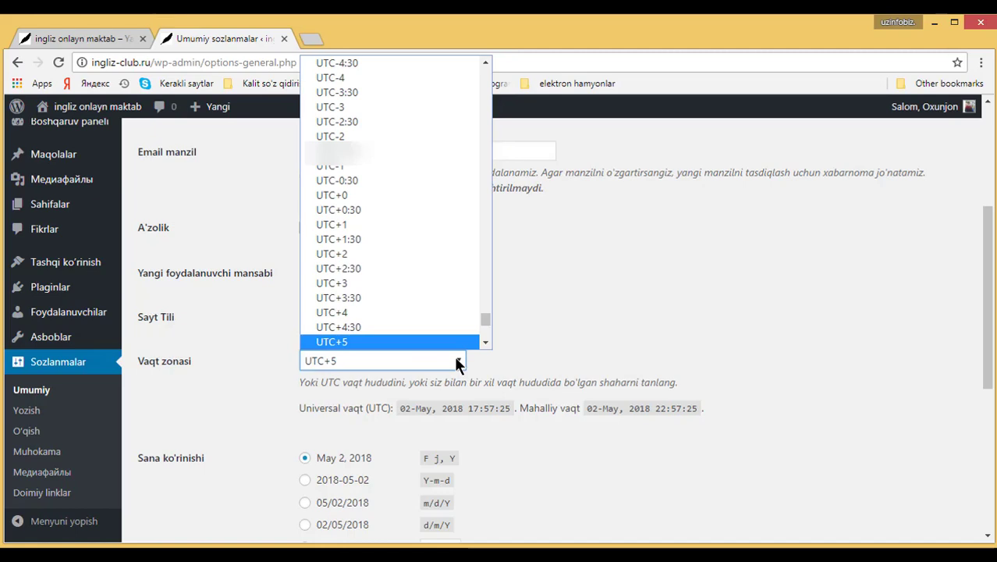
pyautogui.scroll(20, 445, 274)
pyautogui.scroll(-10, 445, 274)
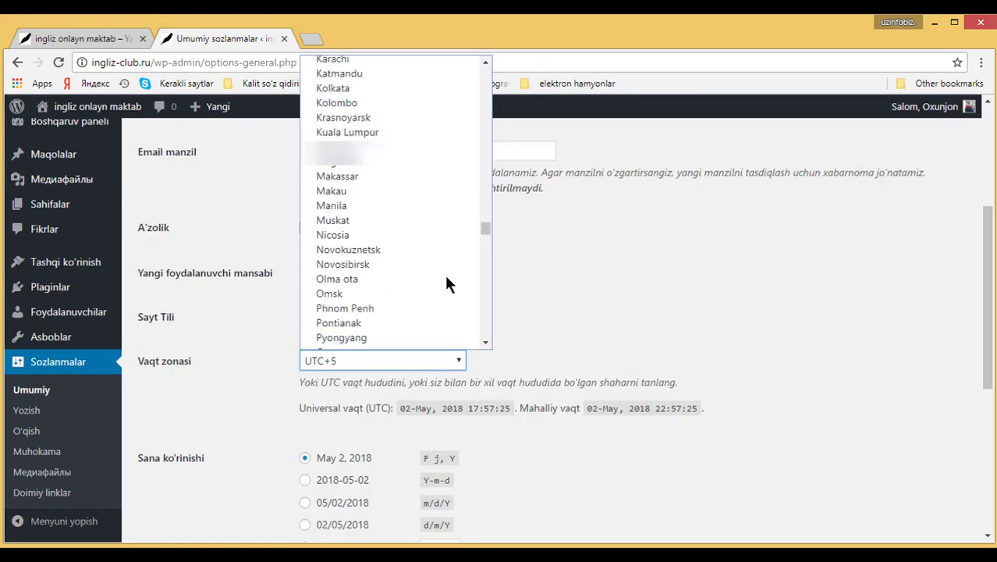
pyautogui.scroll(-6, 445, 284)
pyautogui.click(330, 166)
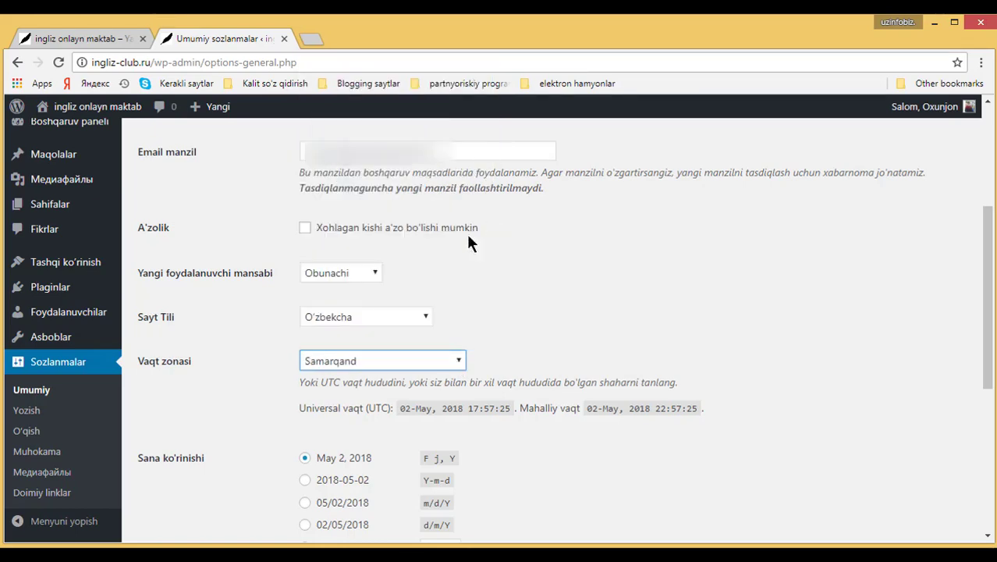
# Review the date format, time format and Haftaning boshlanish kuni options without changing them, and save the general settings.
pyautogui.scroll(-2, 546, 334)
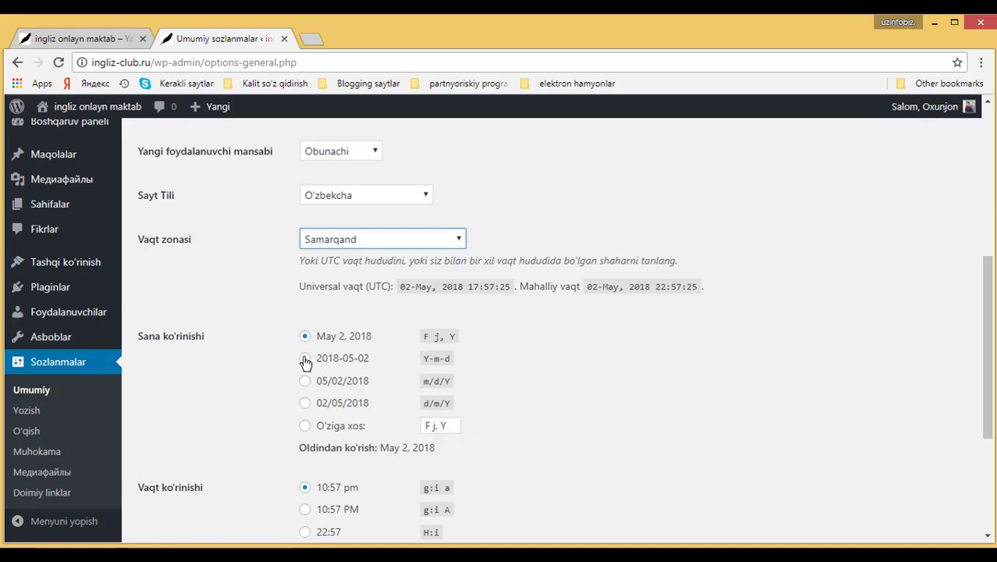
pyautogui.scroll(-3, 353, 367)
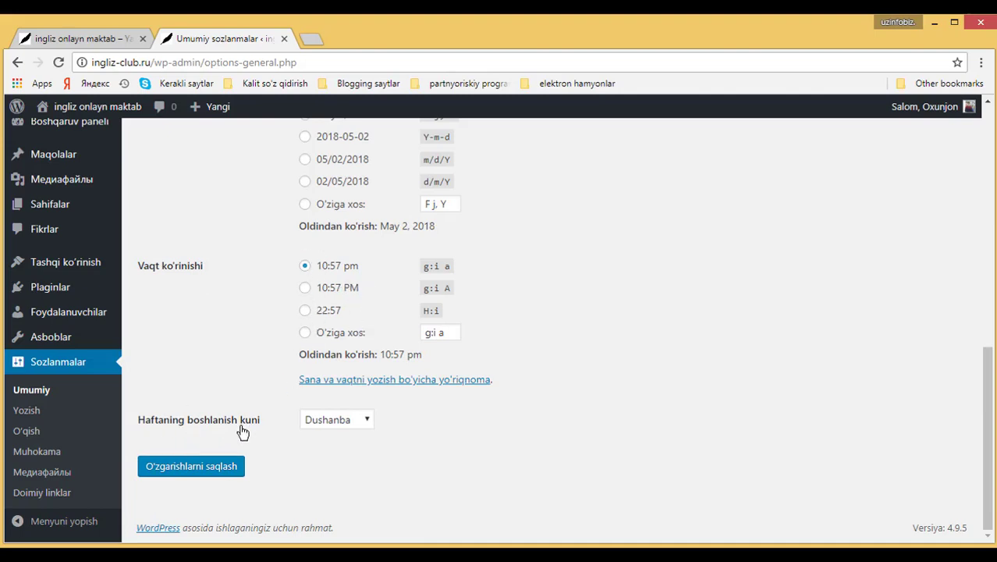
pyautogui.click(368, 417)
pyautogui.click(368, 417)
pyautogui.click(189, 468)
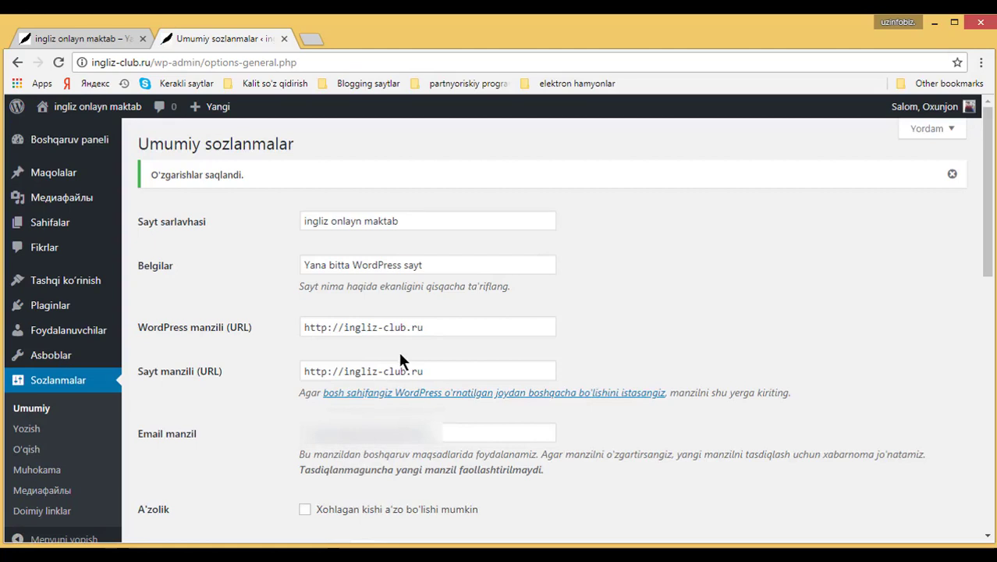
# Open the Yozish settings, glance at the site's front page, and examine the Odatiy maqola bo'limi choices, keeping Bo'limsiz.
pyautogui.click(25, 429)
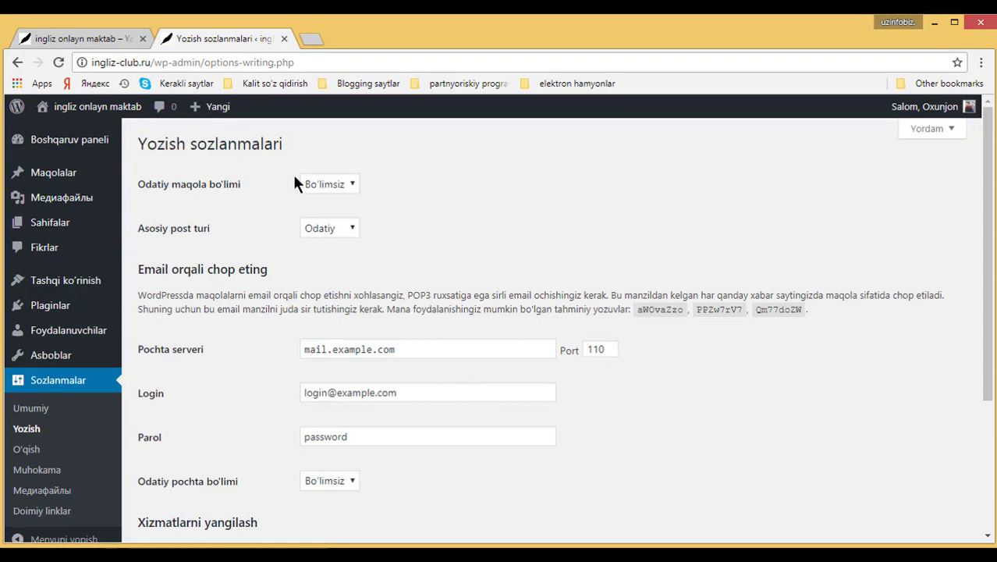
pyautogui.click(107, 36)
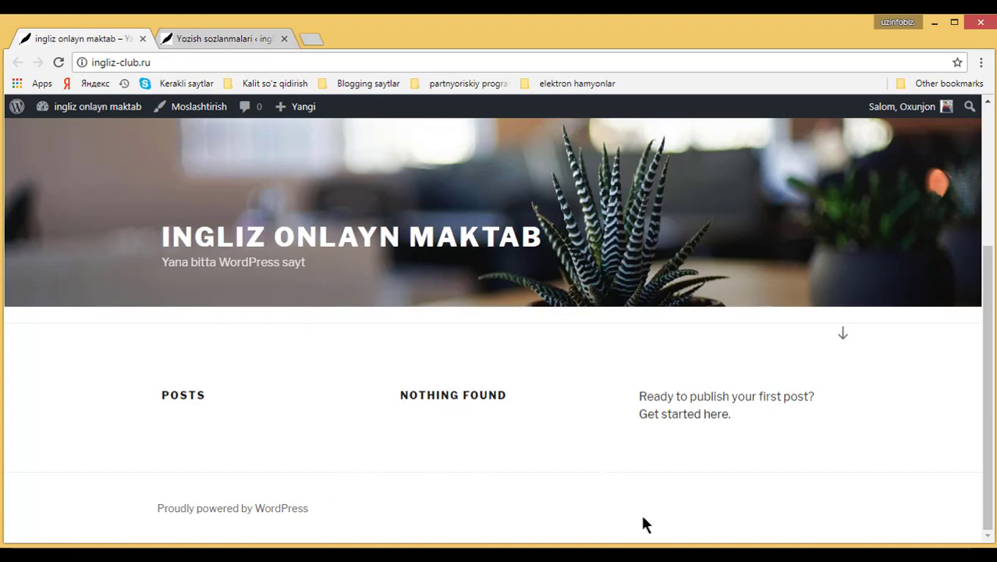
pyautogui.click(204, 35)
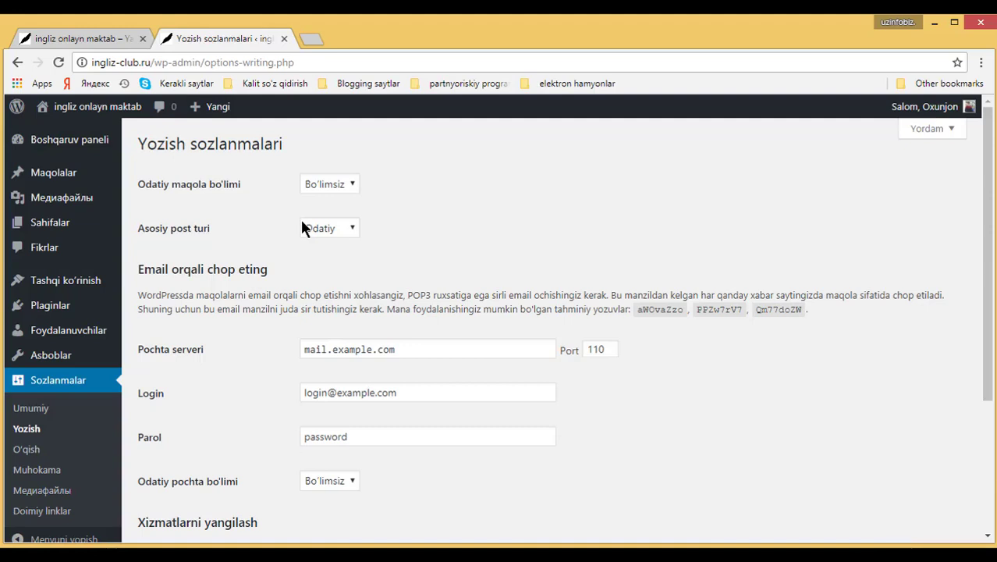
pyautogui.click(353, 180)
pyautogui.click(353, 181)
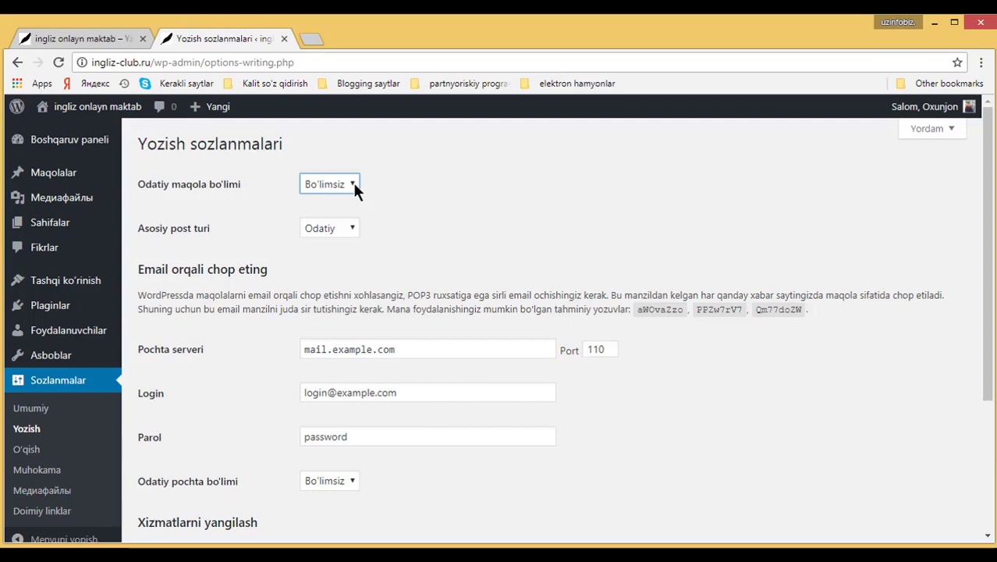
pyautogui.click(354, 184)
pyautogui.click(324, 200)
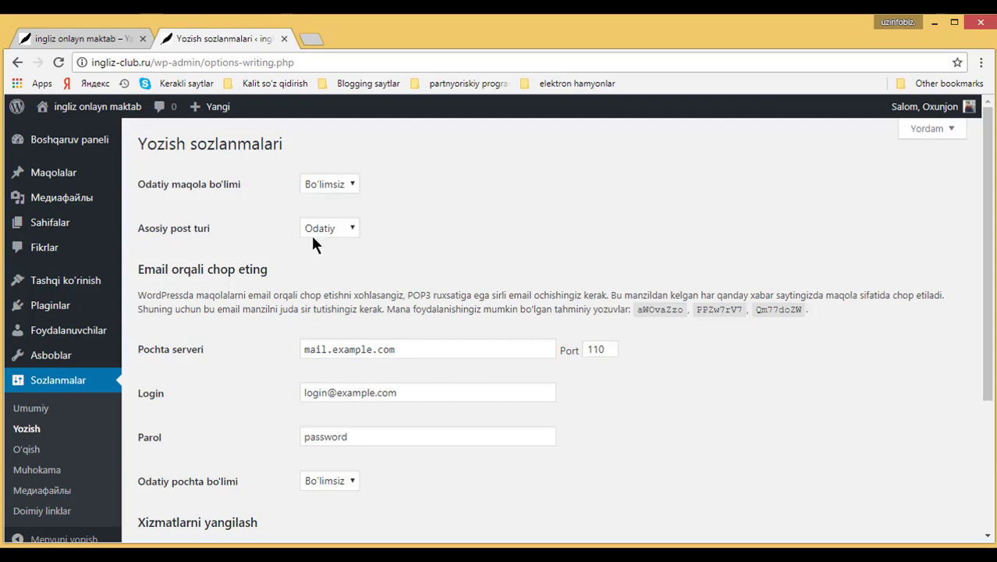
# Try Qayd as the Asosiy post turi and set it back to Odatiy.
pyautogui.click(359, 228)
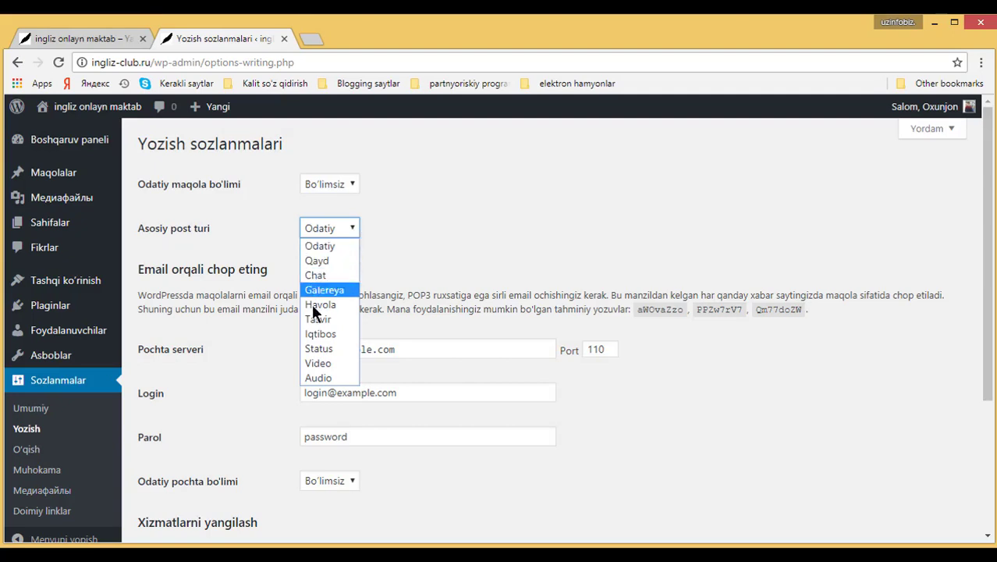
pyautogui.click(324, 261)
pyautogui.click(337, 228)
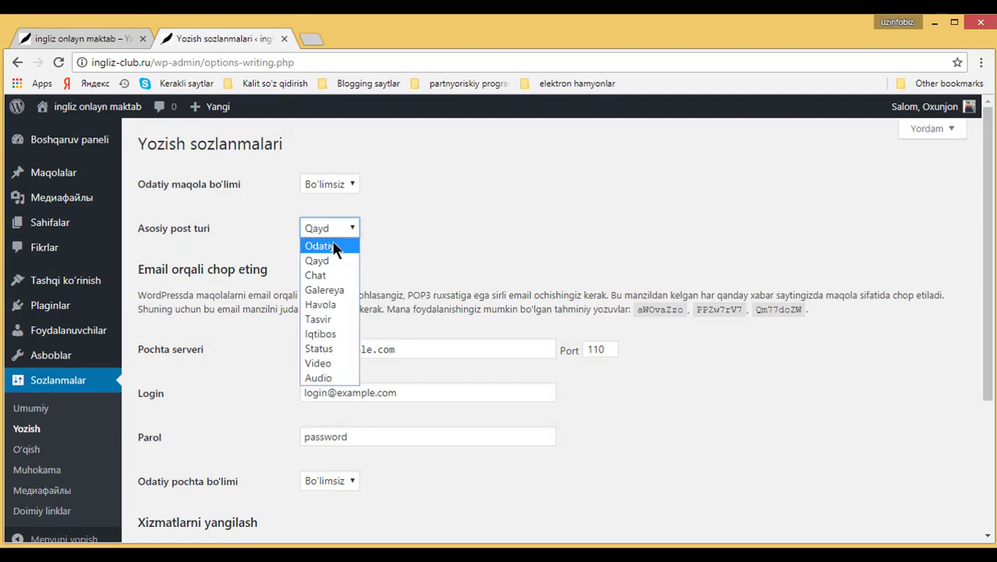
pyautogui.click(337, 247)
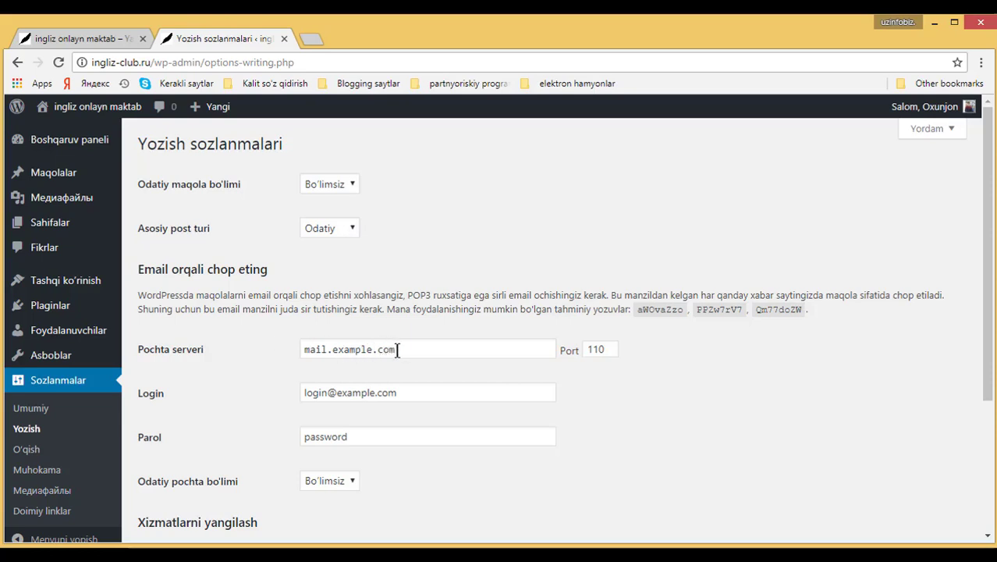
# Examine the Pochta serveri fields and the Xizmatlarni yangilash section of the writing settings without changing them.
pyautogui.moveTo(395, 349); pyautogui.dragTo(320, 349)
pyautogui.click(273, 355)
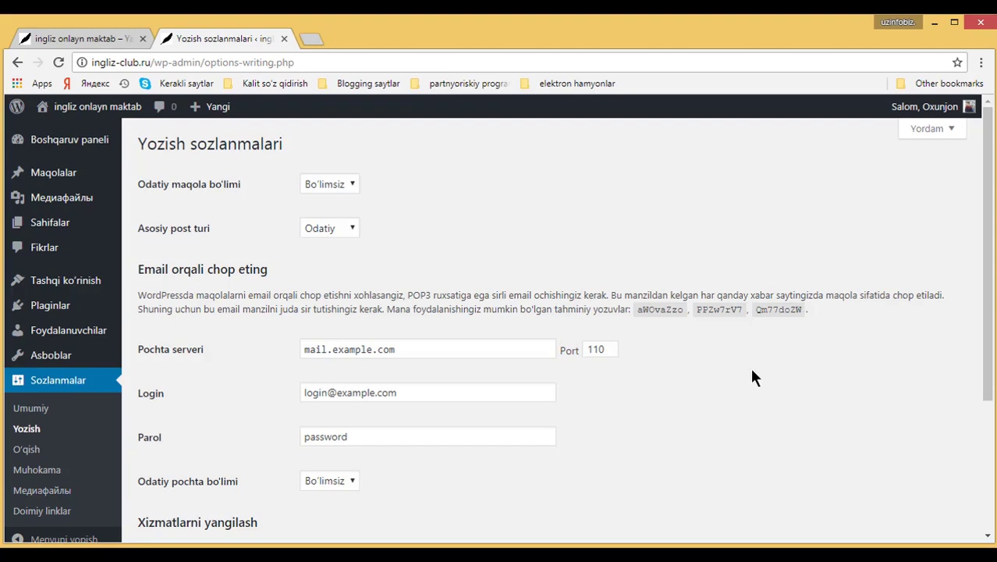
pyautogui.scroll(-3, 753, 376)
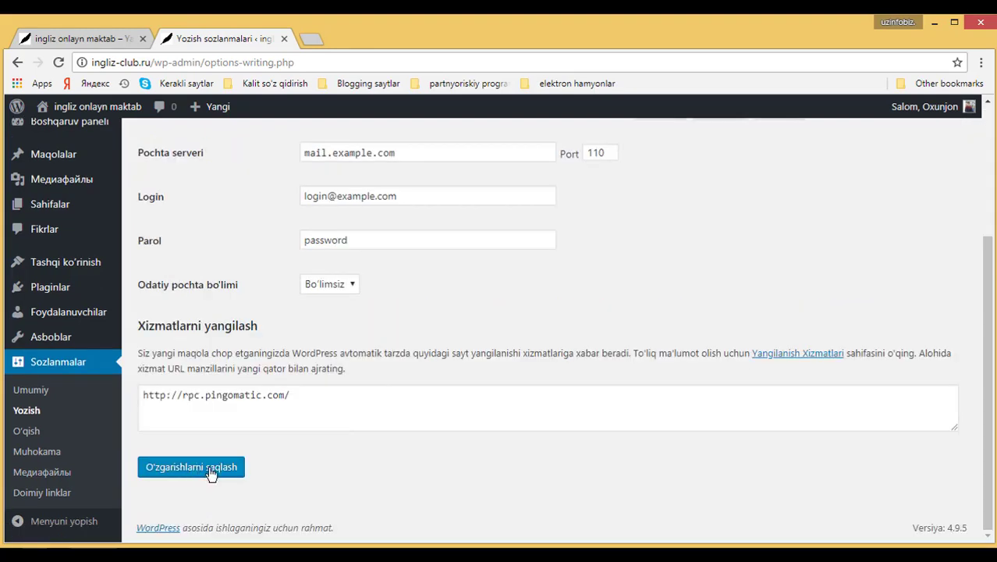
# Open the O'qish settings, and load uzinfobiz.ru in a new browser tab to view how many articles its blog page lists.
pyautogui.click(28, 431)
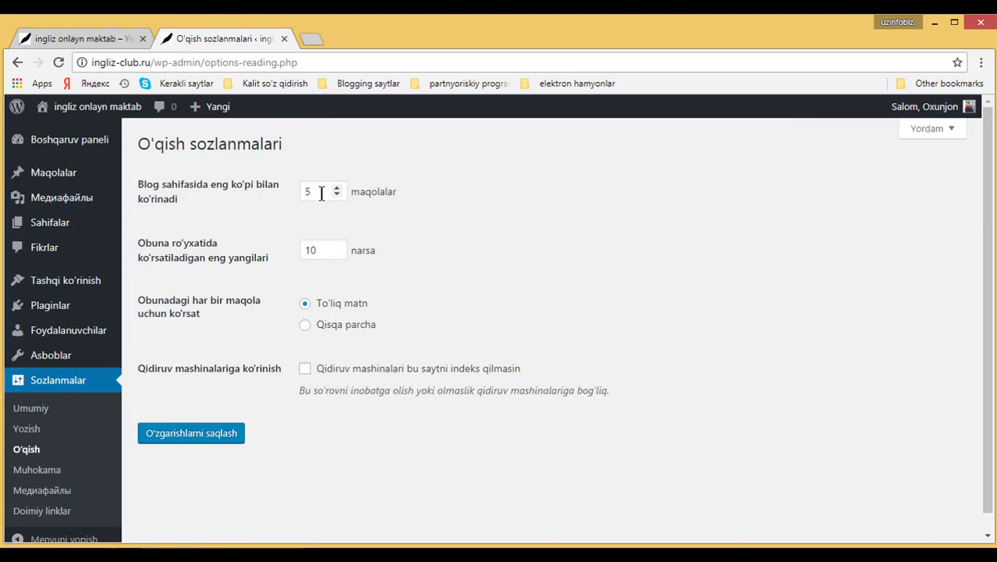
pyautogui.click(311, 38)
pyautogui.write('uz')
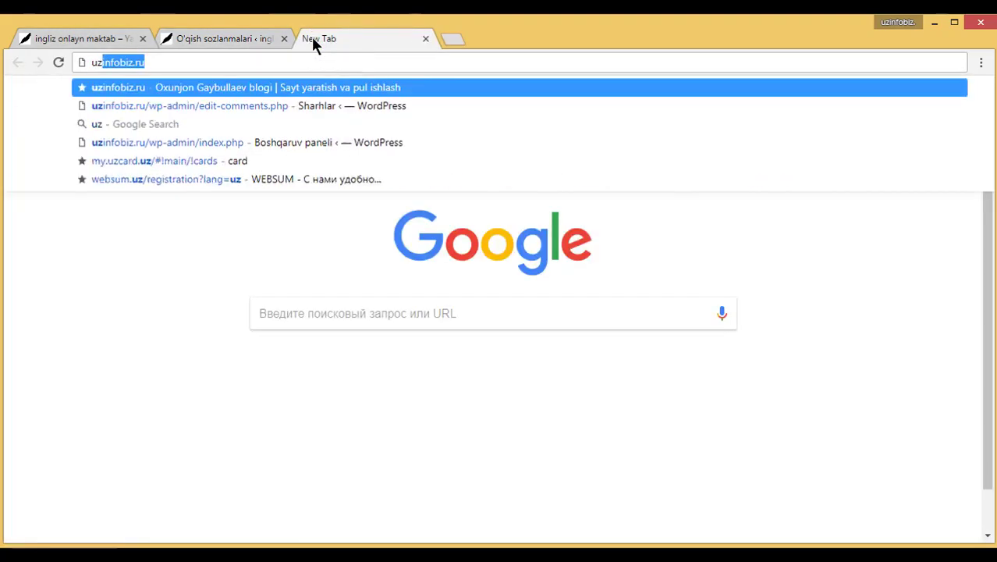
pyautogui.press('Return')
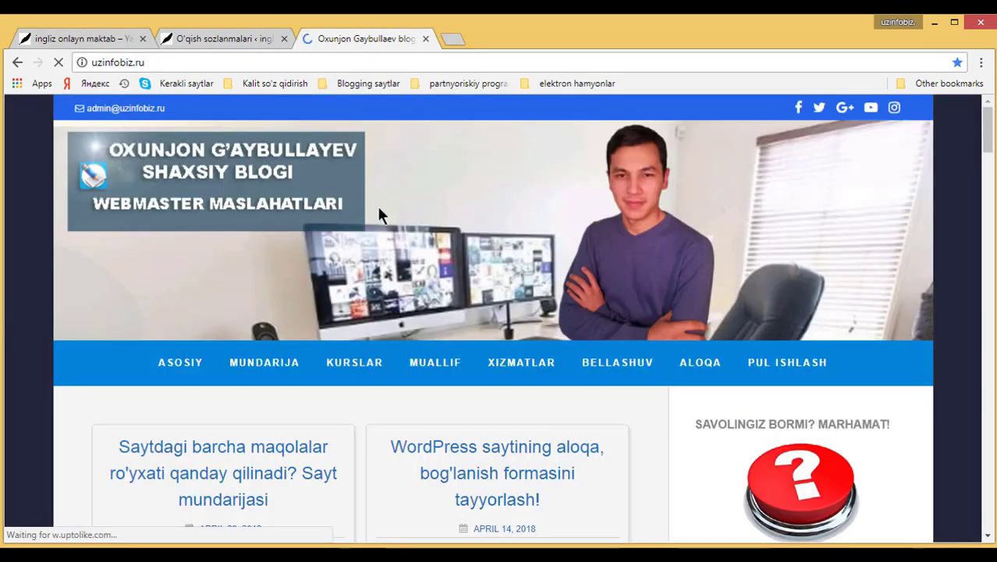
pyautogui.scroll(-4, 144, 256)
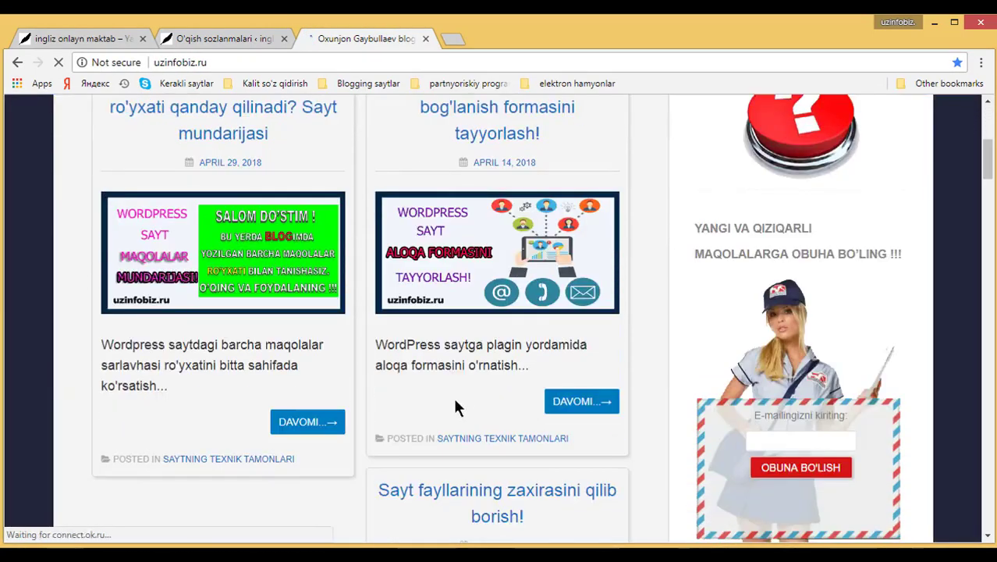
pyautogui.scroll(-7, 453, 398)
pyautogui.scroll(-7, 441, 424)
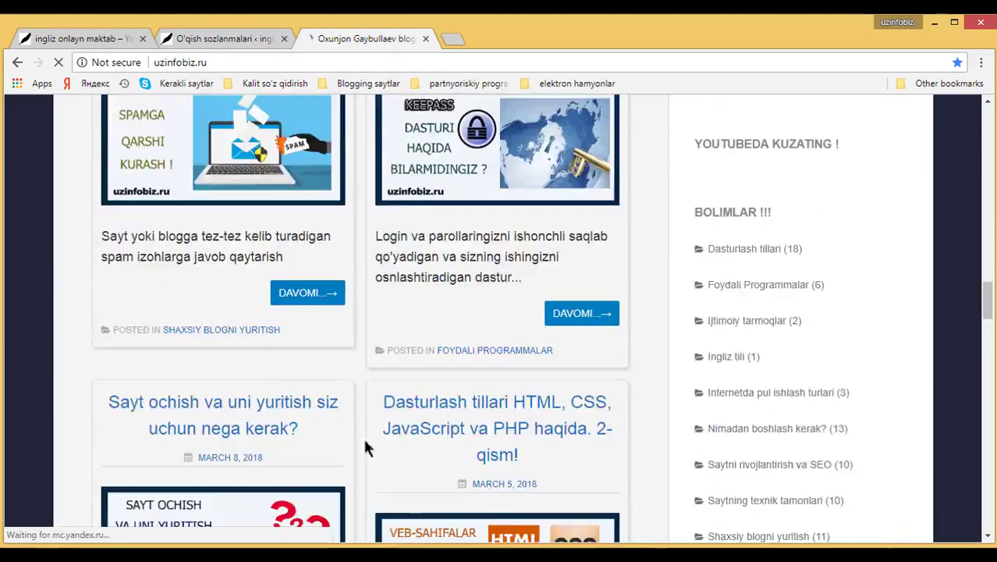
pyautogui.scroll(-2, 238, 184)
# Check the ingliz-club.ru front page, keep 5 articles per blog page and 10 feed items in the O'qish settings, and save them.
pyautogui.click(115, 36)
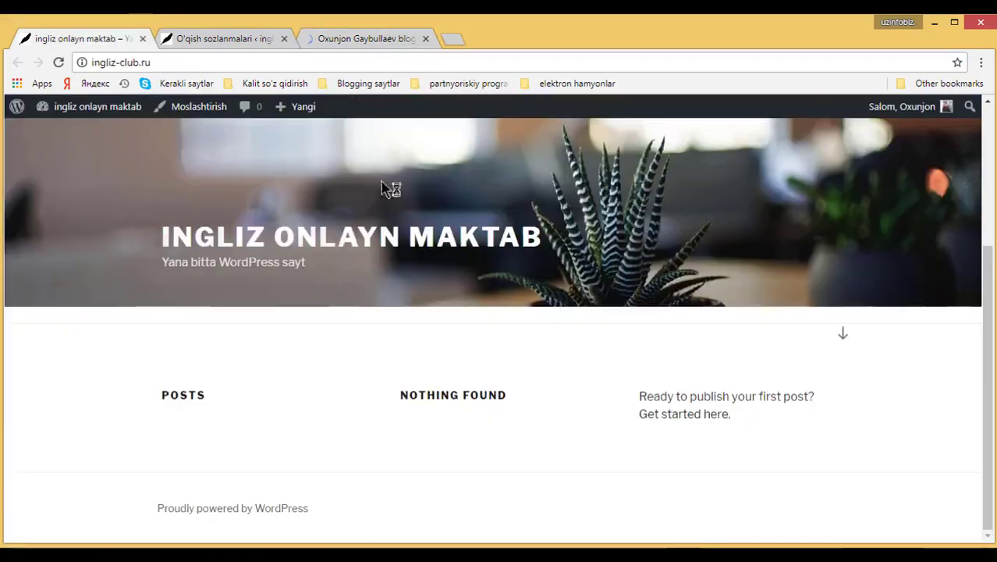
pyautogui.click(216, 41)
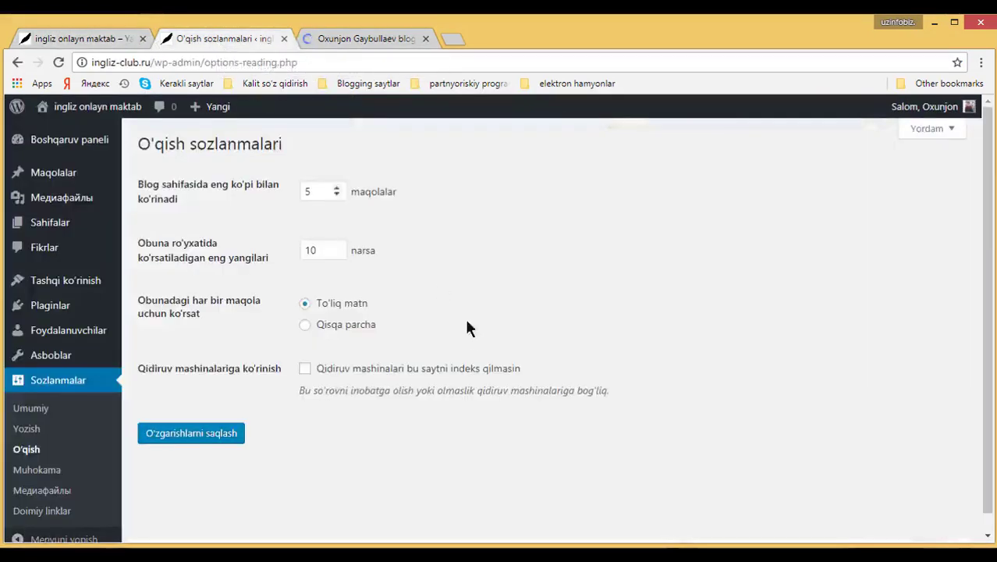
pyautogui.click(313, 191)
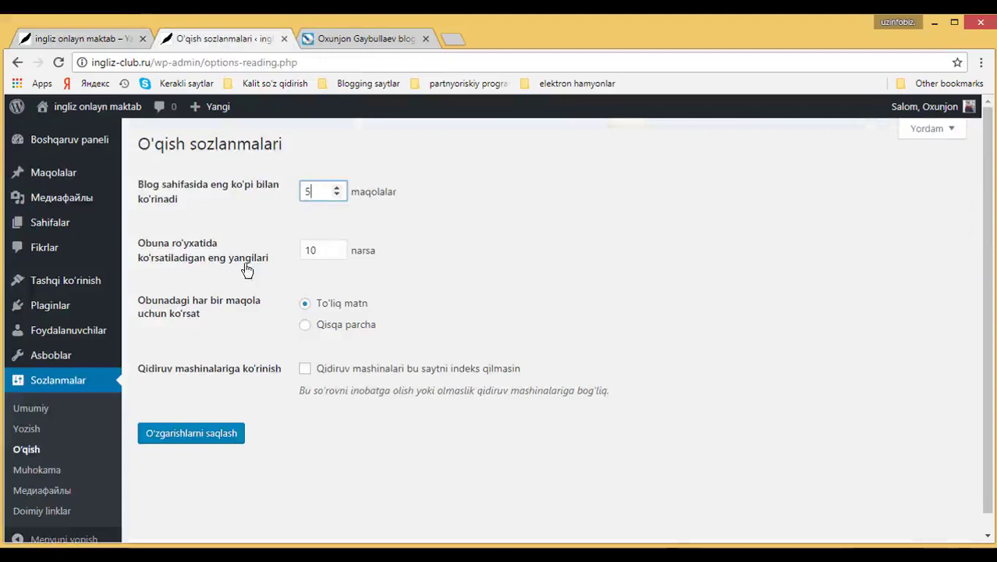
pyautogui.click(320, 249)
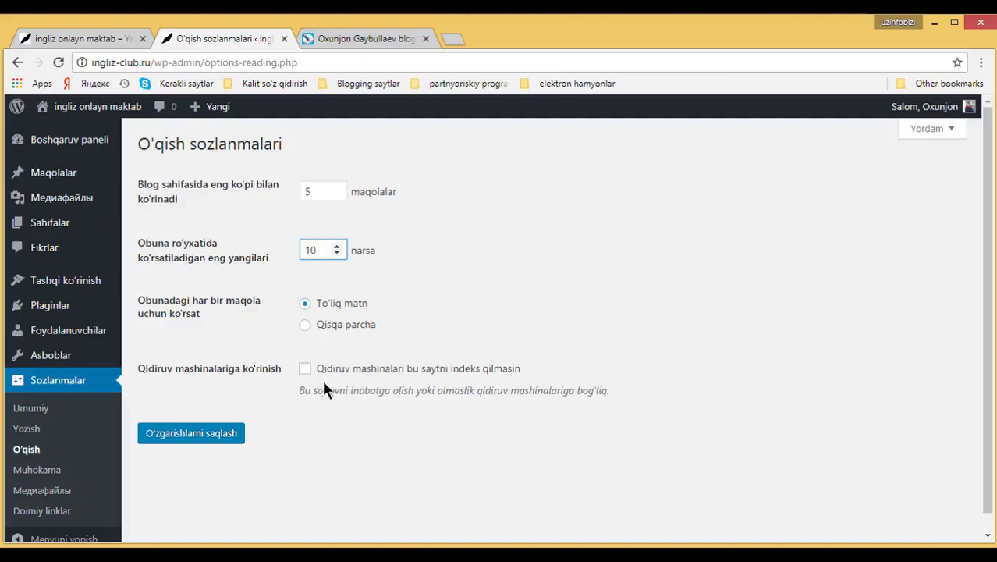
pyautogui.click(191, 434)
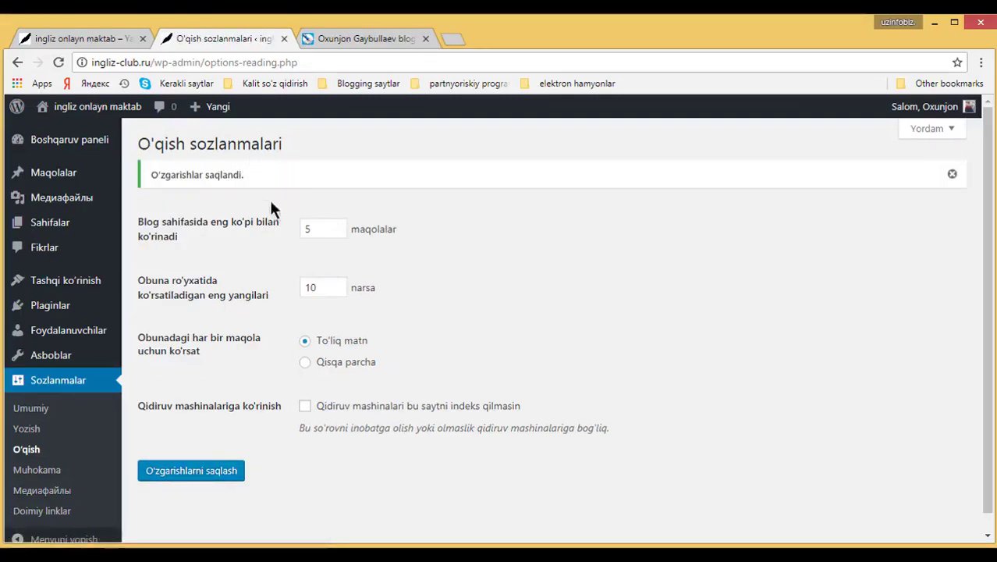
# Open the Muhokama settings and examine the default article, comment, email notification and moderation options.
pyautogui.click(37, 470)
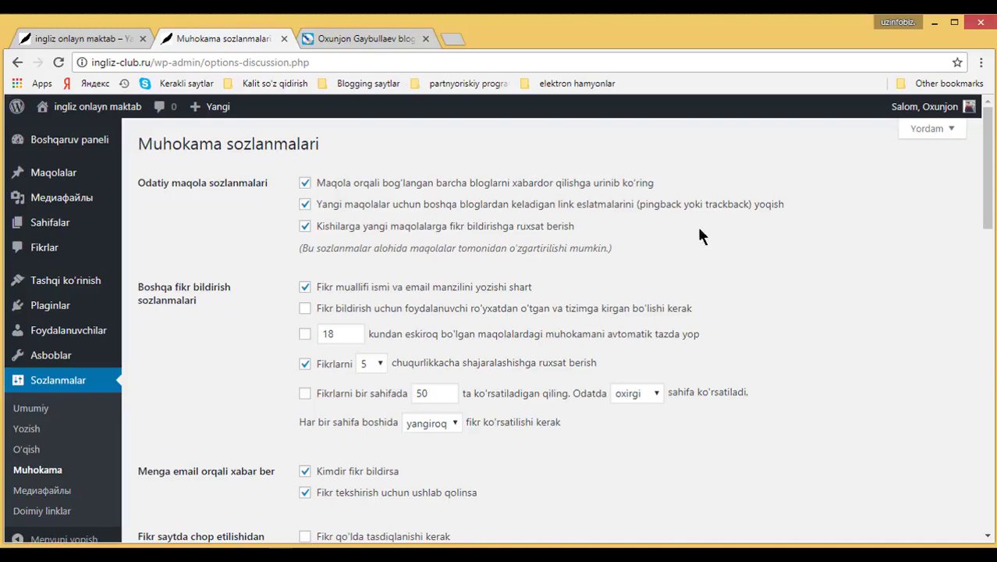
pyautogui.click(304, 205)
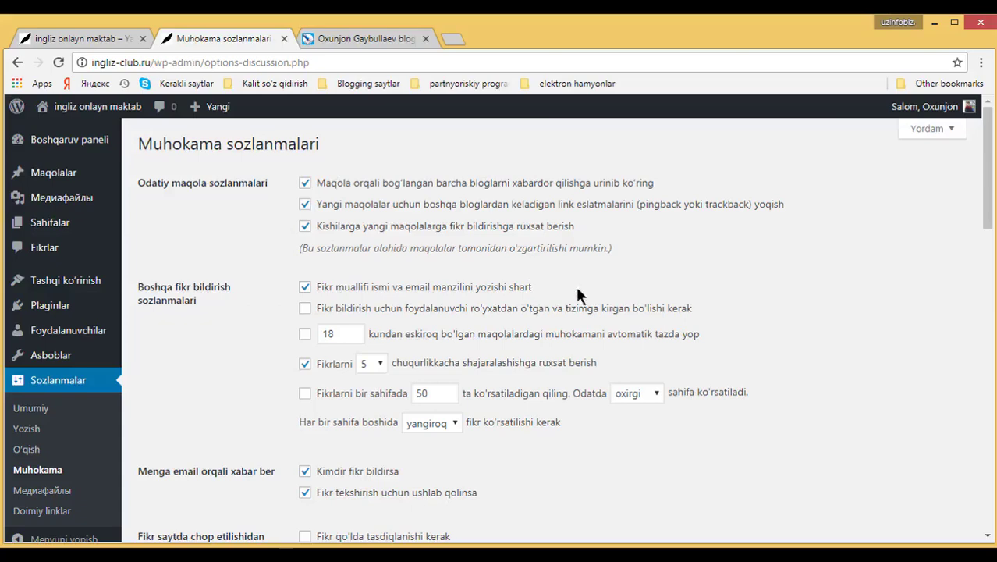
pyautogui.moveTo(990, 205); pyautogui.dragTo(990, 239)
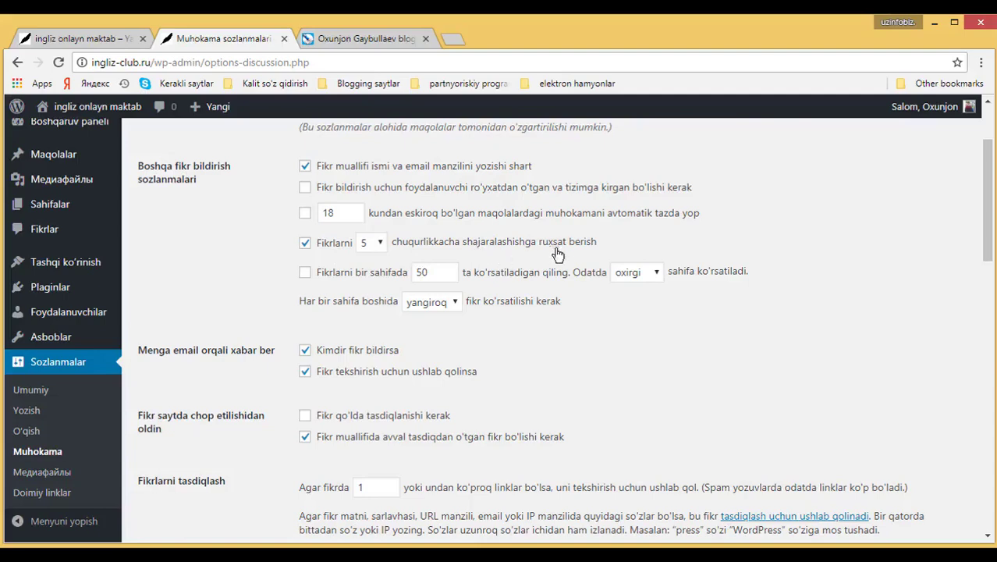
# Open the Aloqa page of uzinfobiz.ru and examine its reader comments and the comment form with Name, Email and Website fields.
pyautogui.click(339, 33)
pyautogui.scroll(3, 379, 177)
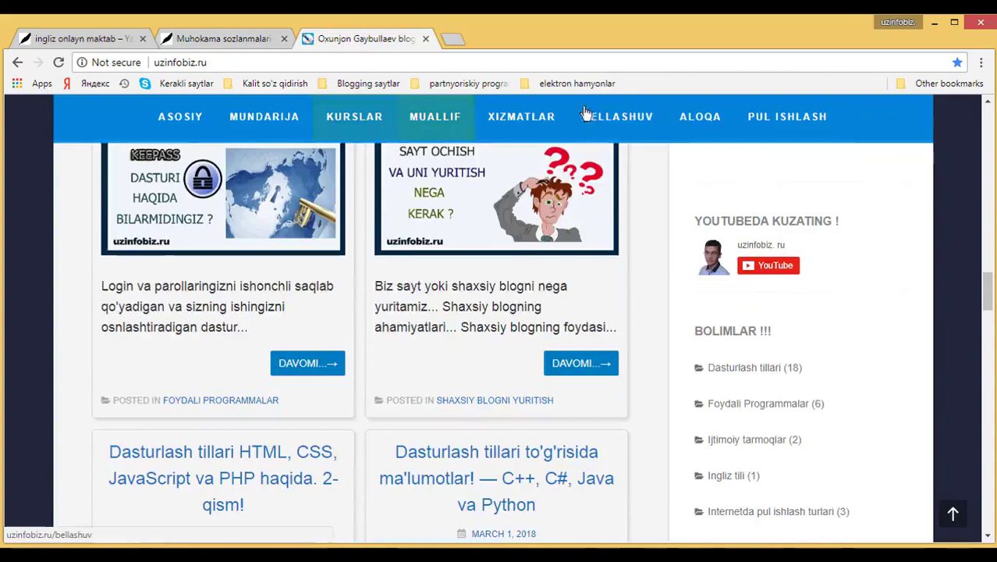
pyautogui.click(682, 118)
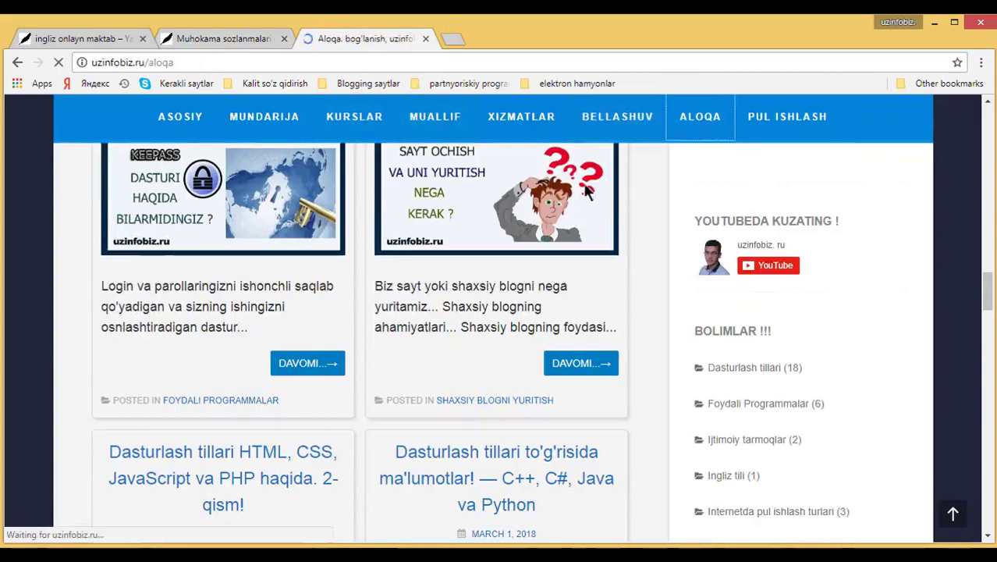
pyautogui.scroll(-15, 520, 226)
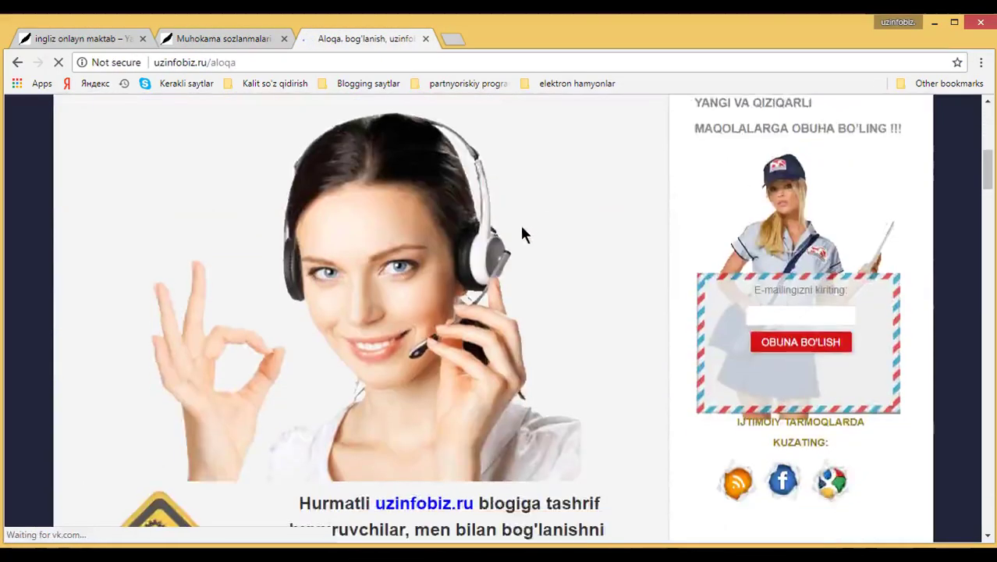
pyautogui.scroll(-2, 402, 312)
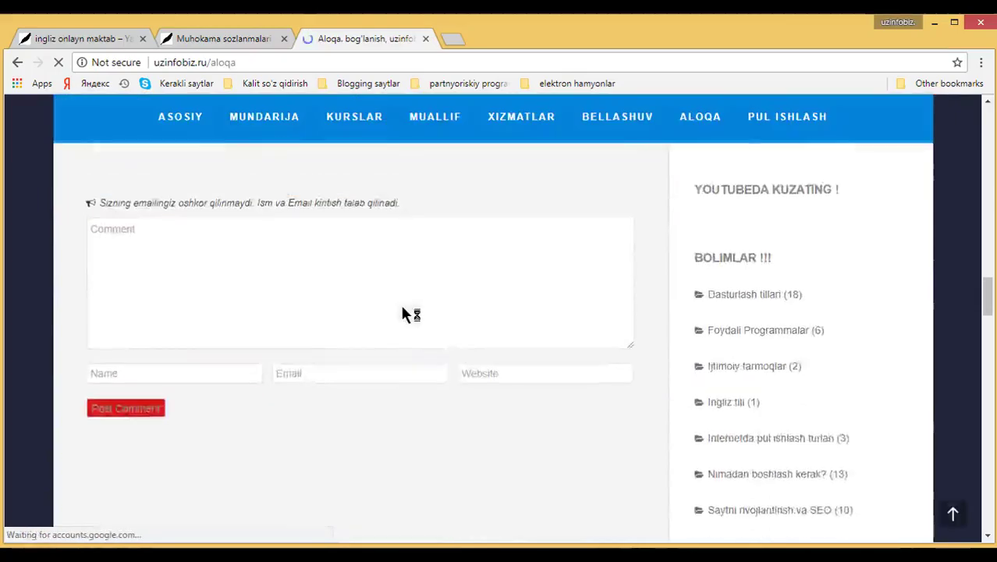
pyautogui.scroll(3, 402, 312)
pyautogui.scroll(-6, 402, 312)
pyautogui.scroll(-4, 402, 313)
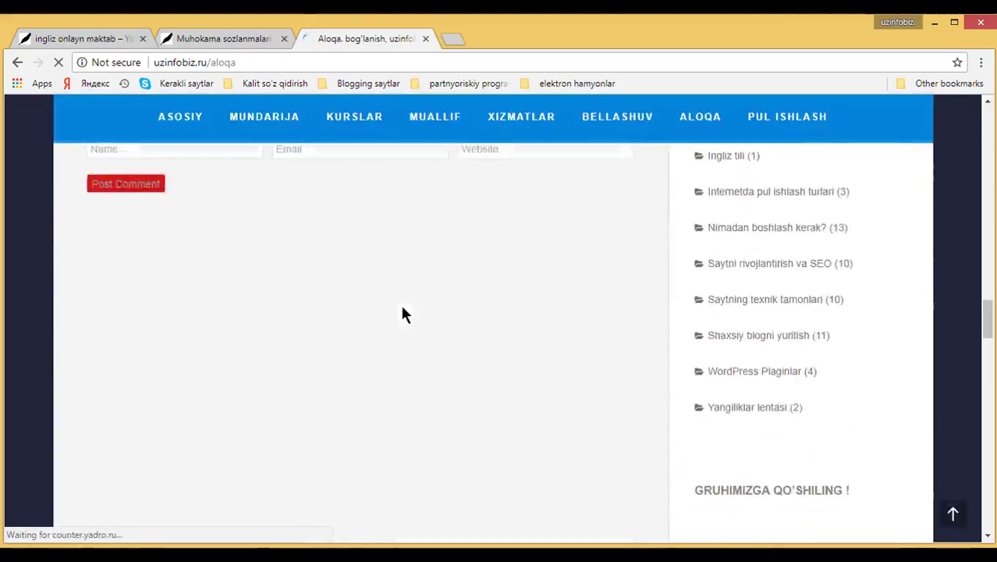
pyautogui.scroll(12, 402, 312)
pyautogui.scroll(-8, 403, 312)
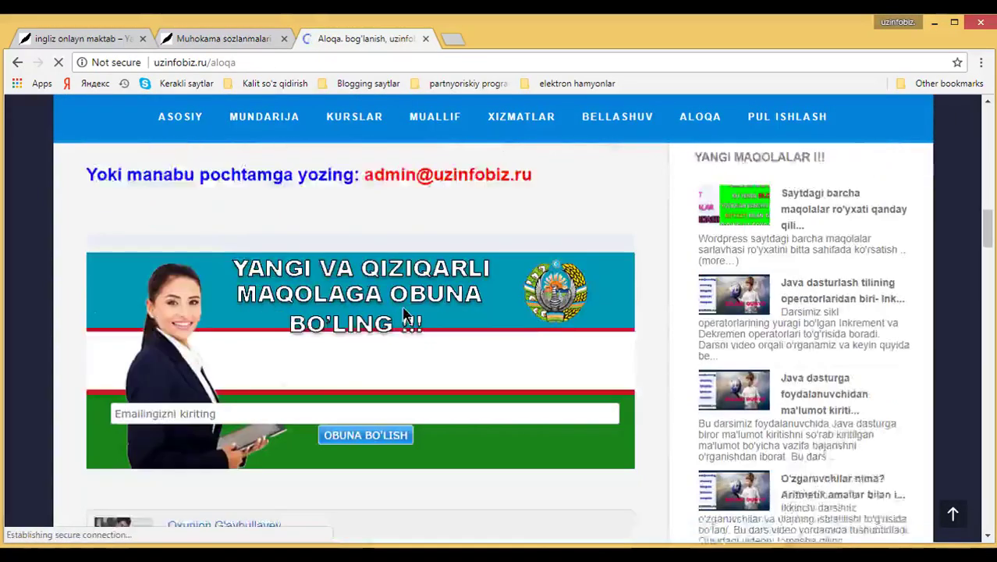
pyautogui.scroll(-3, 402, 306)
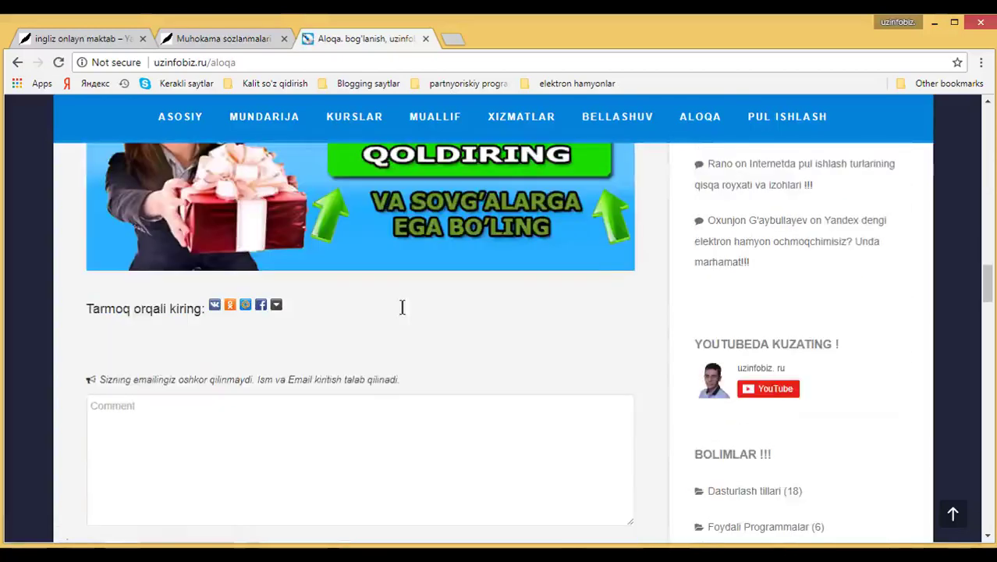
pyautogui.scroll(-3, 216, 396)
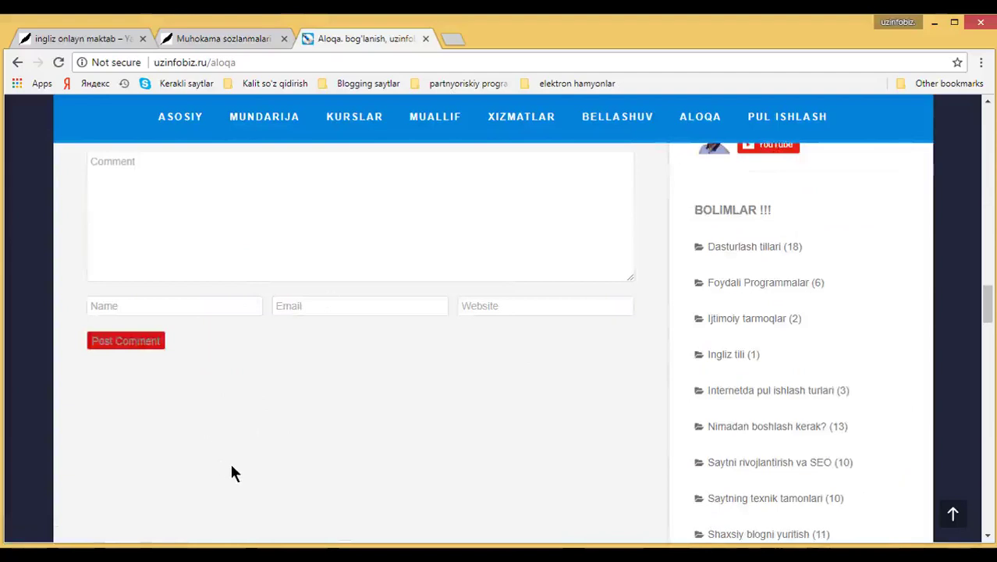
pyautogui.scroll(-2, 233, 468)
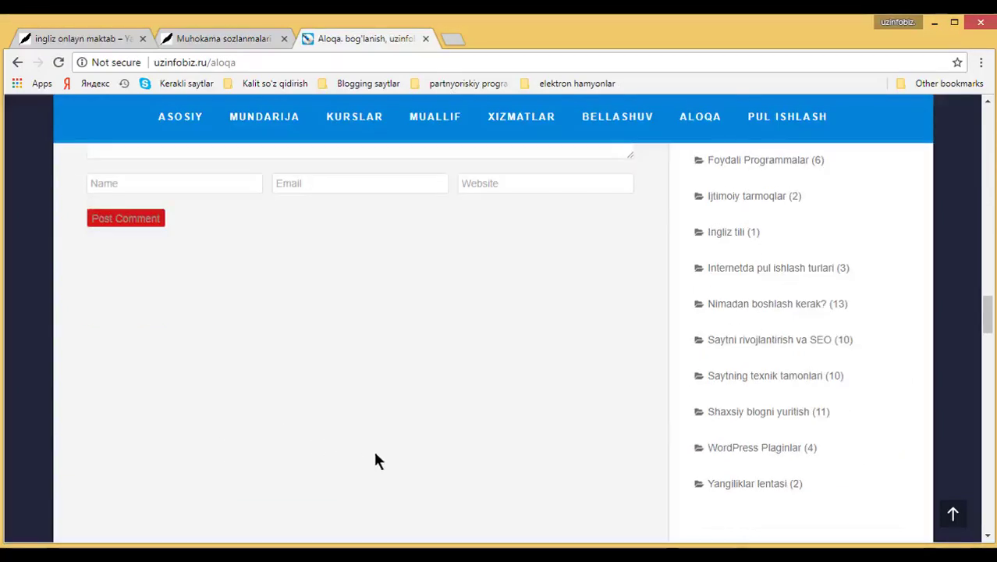
# Return to the Muhokama settings and examine the options for comment nesting depth, comments per page and comment order without changing them.
pyautogui.click(206, 37)
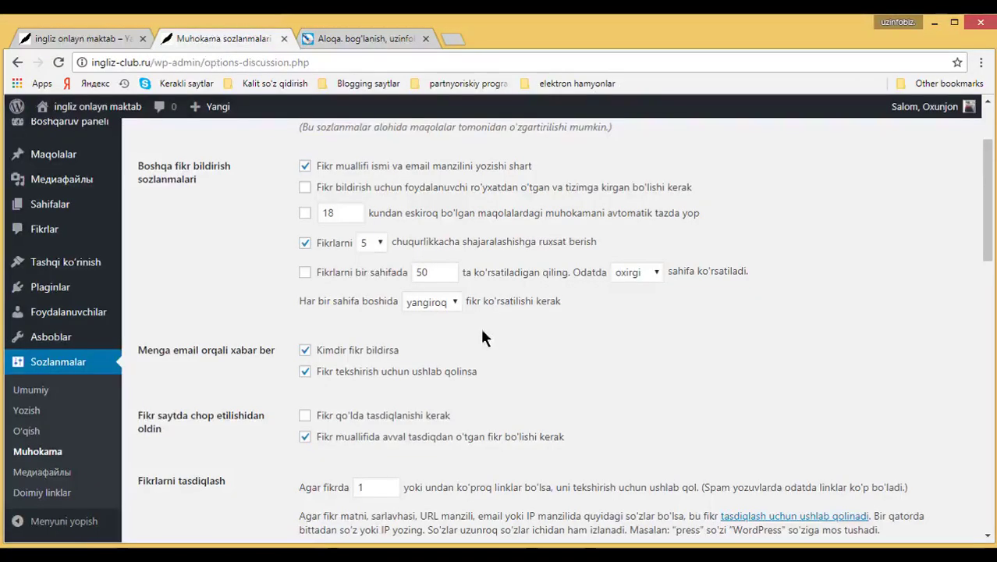
pyautogui.click(375, 240)
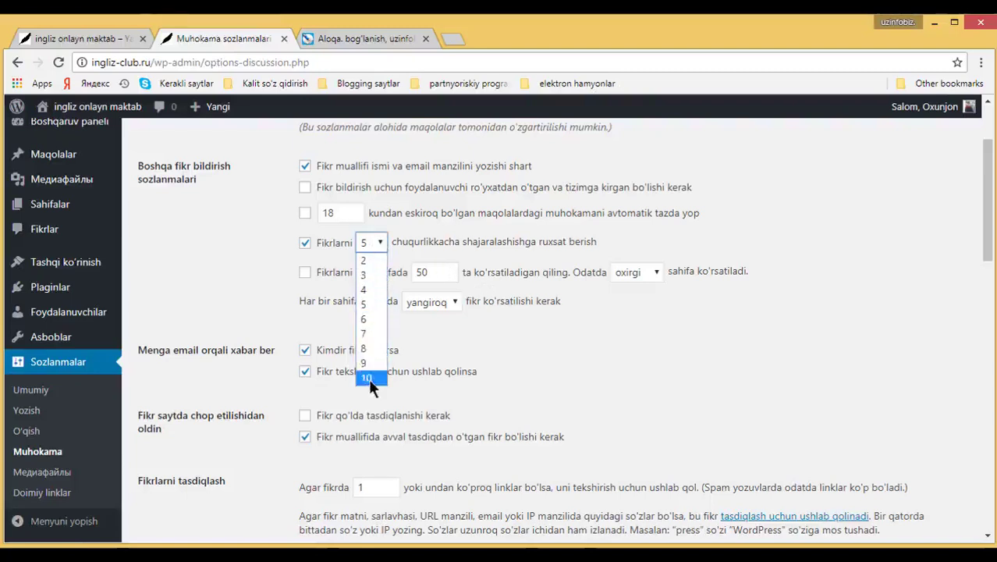
pyautogui.click(542, 338)
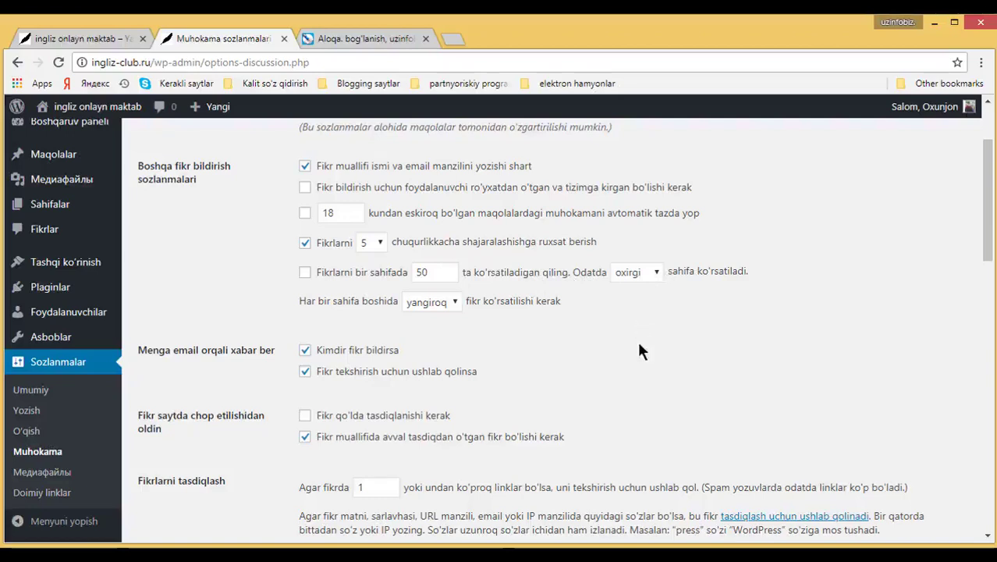
pyautogui.click(430, 279)
pyautogui.click(458, 305)
pyautogui.click(453, 305)
pyautogui.click(453, 305)
# Examine the email notification, comment approval, Fikrlarni tasdiqlash and Fikrlar qora ro'yxati sections of the discussion settings.
pyautogui.scroll(-3, 479, 338)
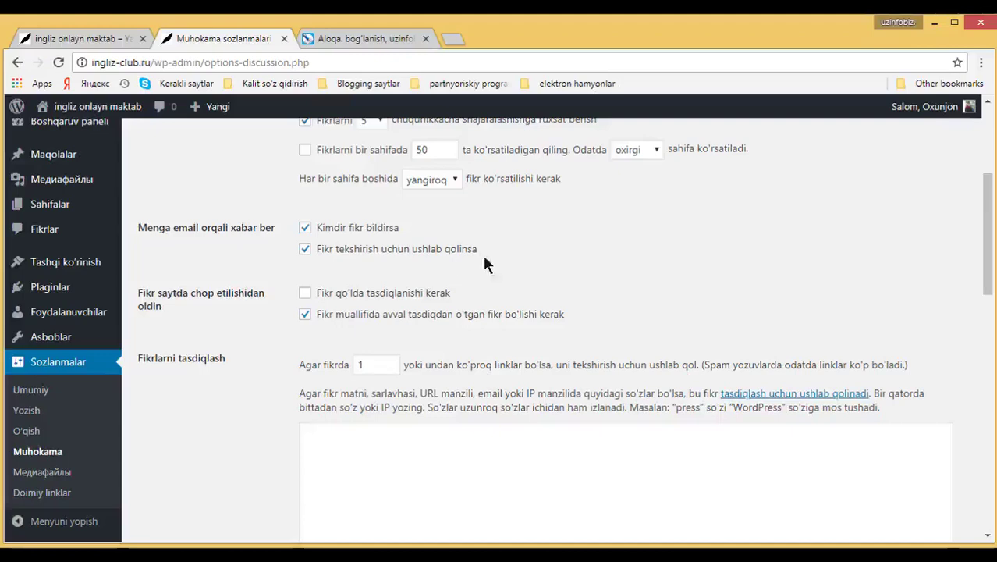
pyautogui.scroll(-2, 613, 302)
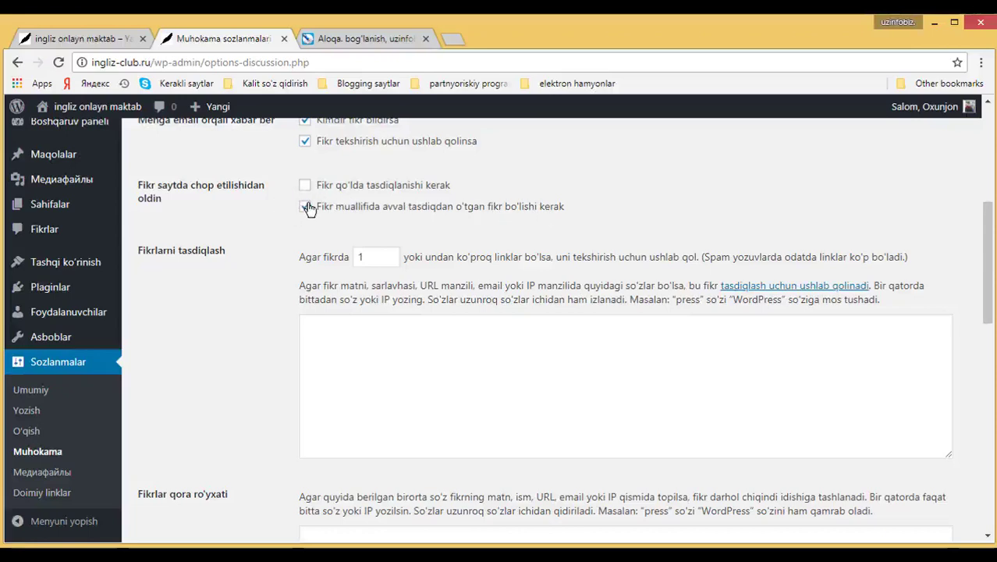
pyautogui.click(373, 260)
pyautogui.click(381, 261)
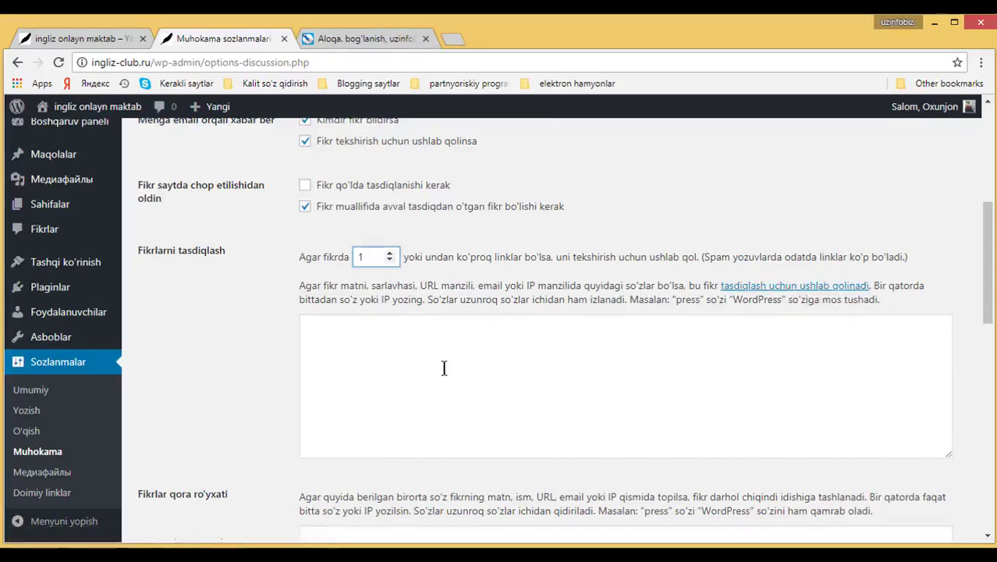
pyautogui.click(542, 370)
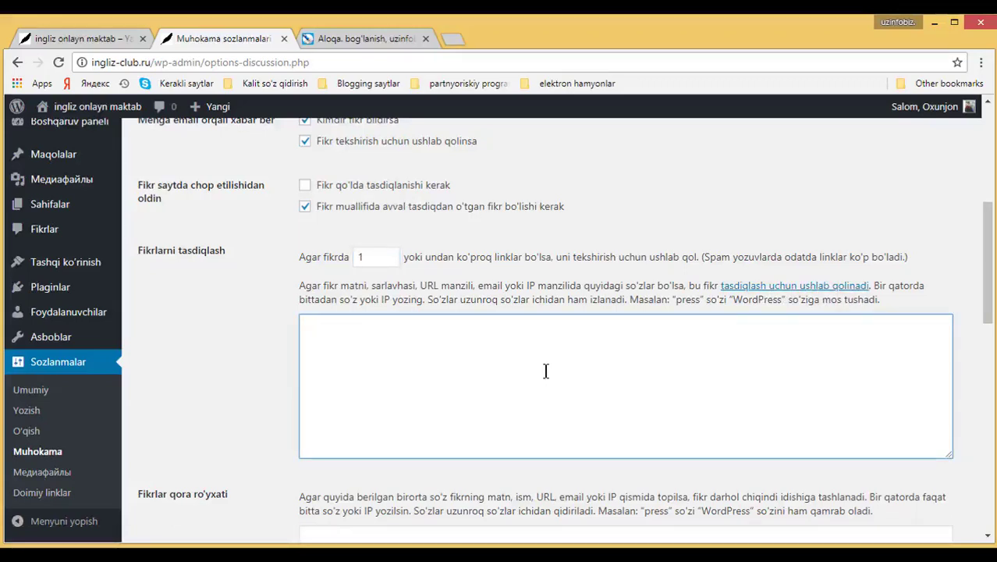
pyautogui.scroll(-2, 545, 370)
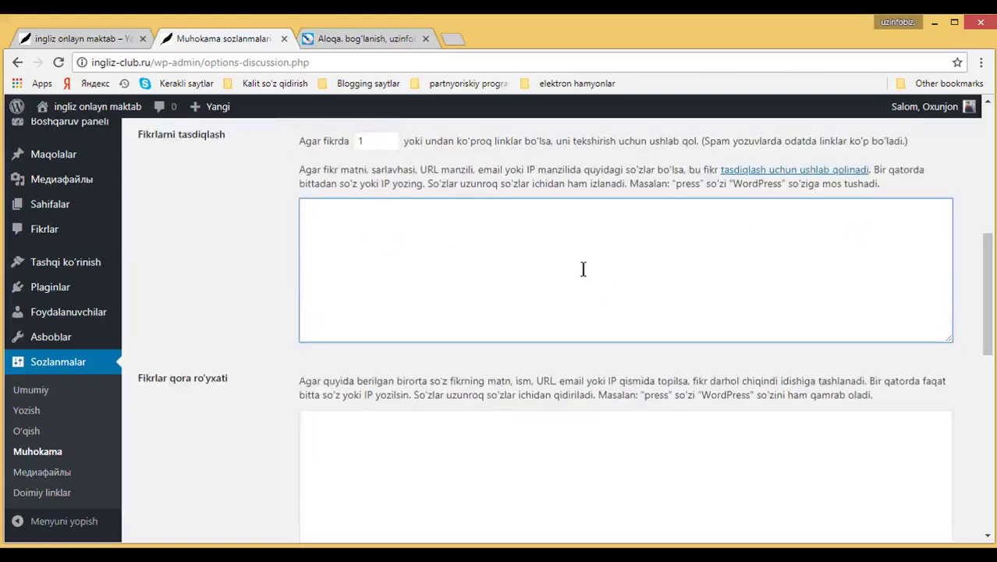
pyautogui.scroll(-4, 205, 229)
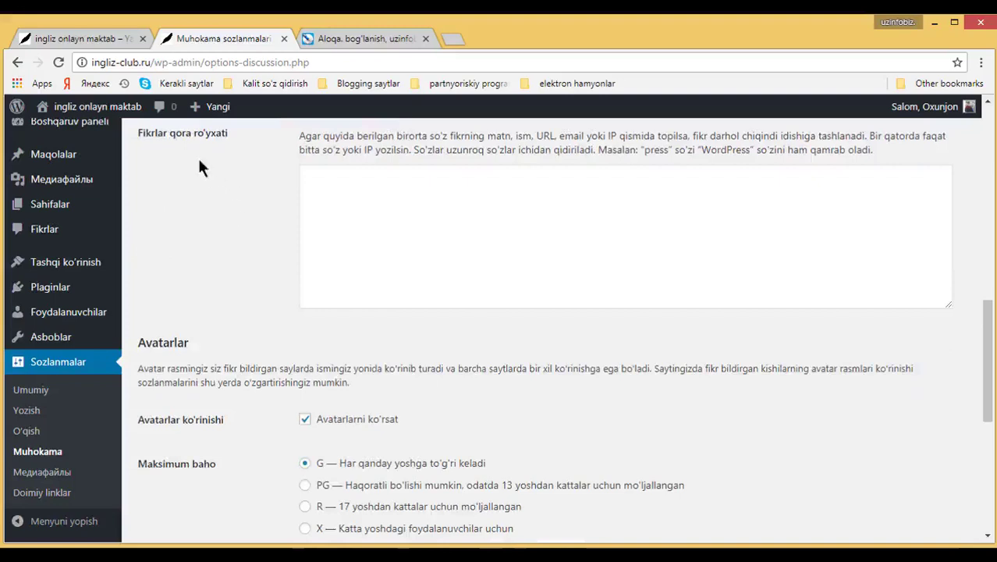
pyautogui.click(378, 193)
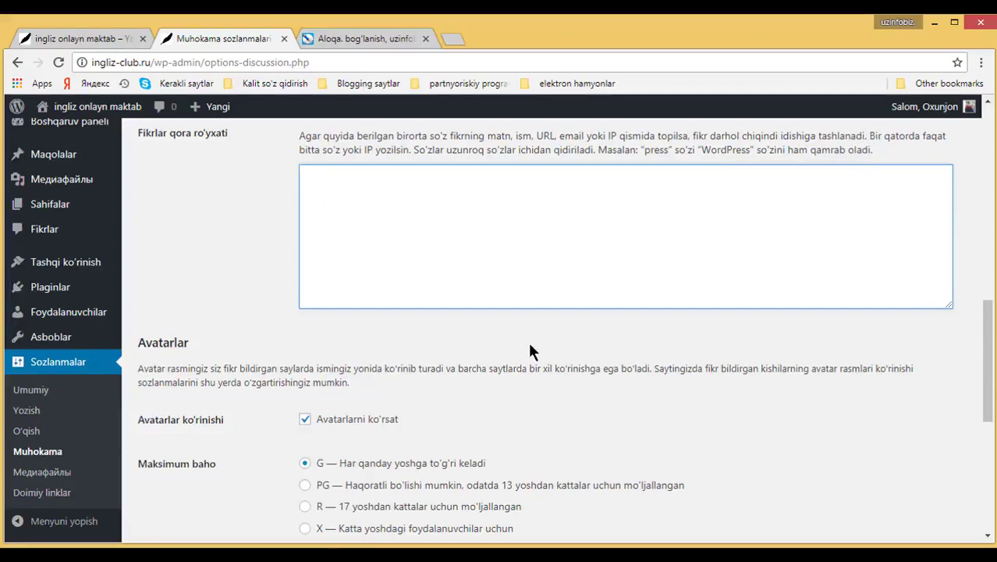
# Turn the Avatarlarni ko'rsat option off and on again to see how it affects the avatar settings.
pyautogui.scroll(-2, 529, 351)
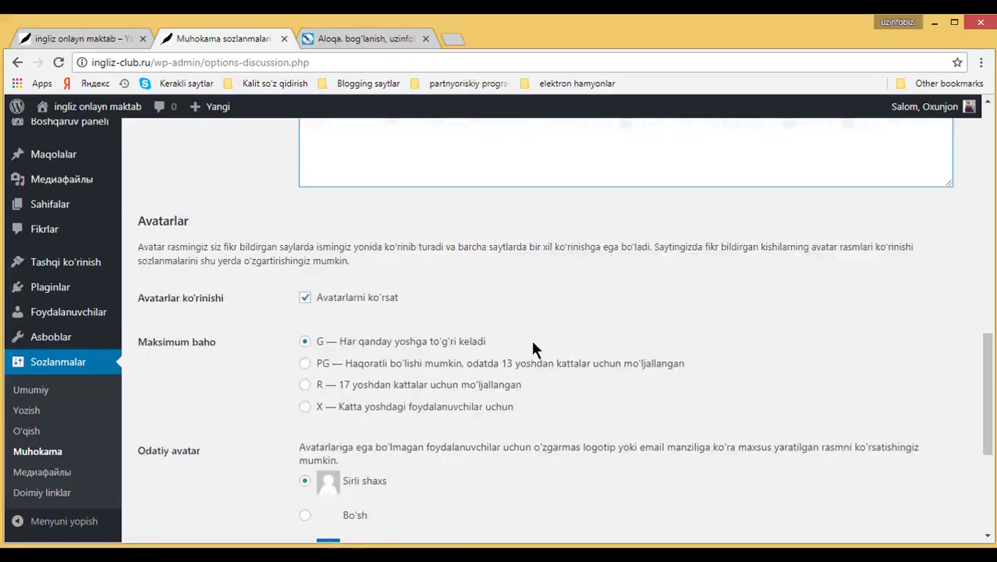
pyautogui.click(305, 300)
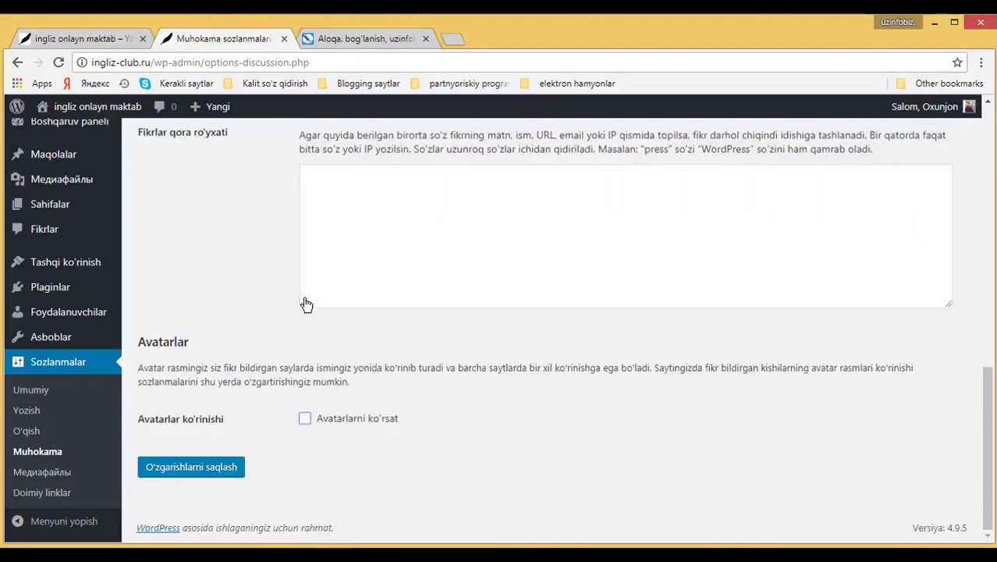
pyautogui.click(305, 418)
pyautogui.scroll(-2, 347, 417)
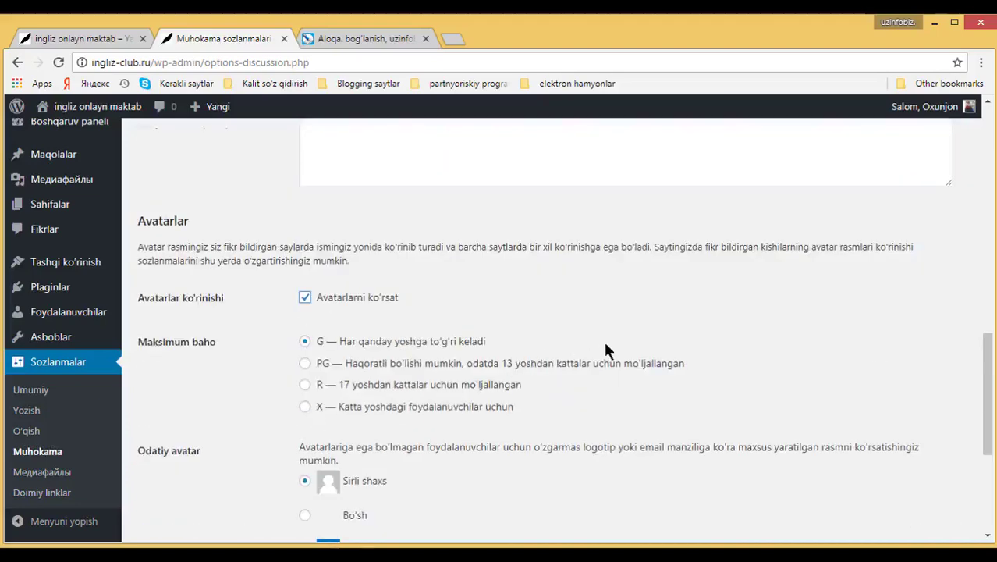
# Review the Maksimum baho and Odatiy avatar options, keep G and Sirli shaxs selected, and save the discussion settings.
pyautogui.scroll(-4, 607, 348)
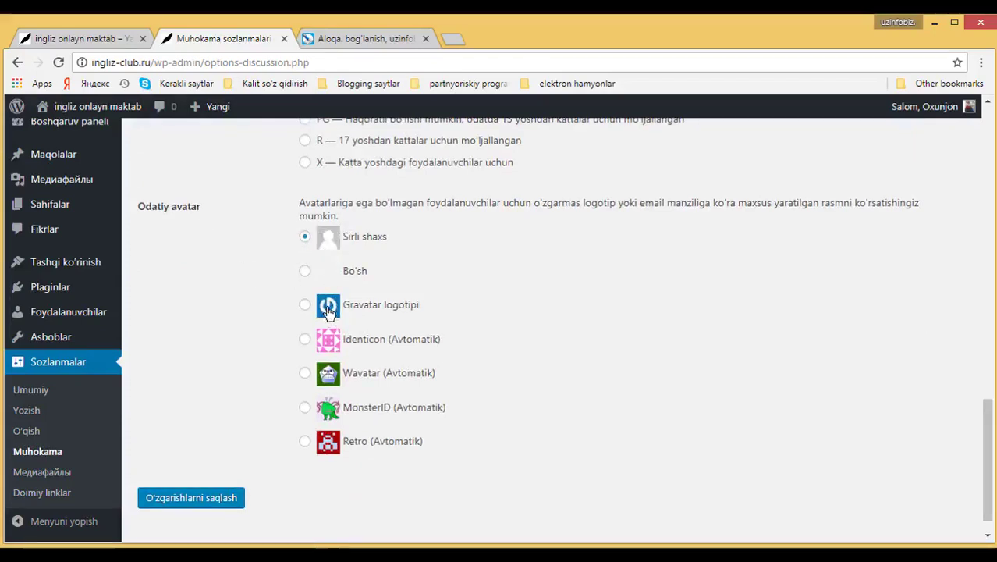
pyautogui.scroll(3, 304, 224)
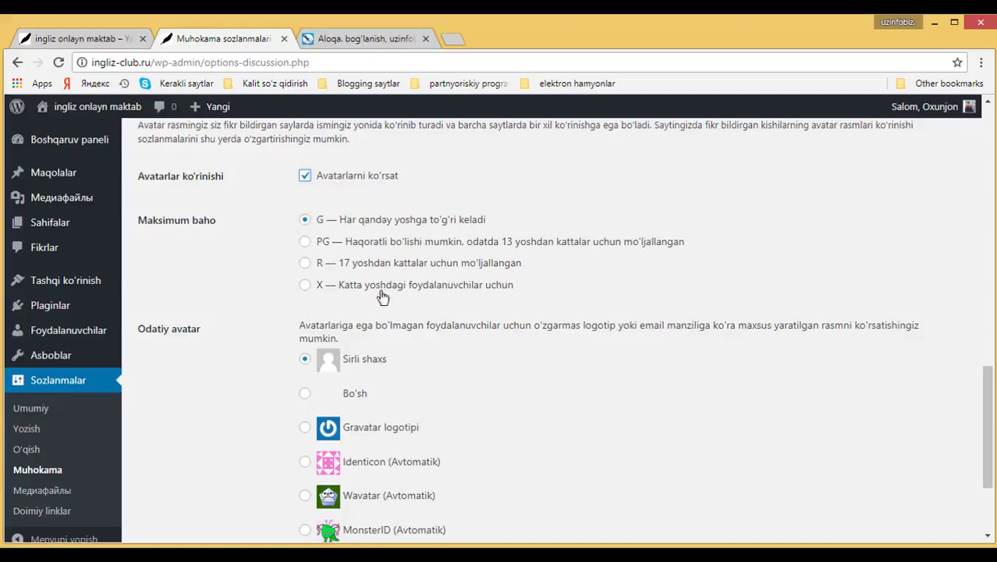
pyautogui.scroll(-1, 460, 316)
pyautogui.scroll(-3, 475, 320)
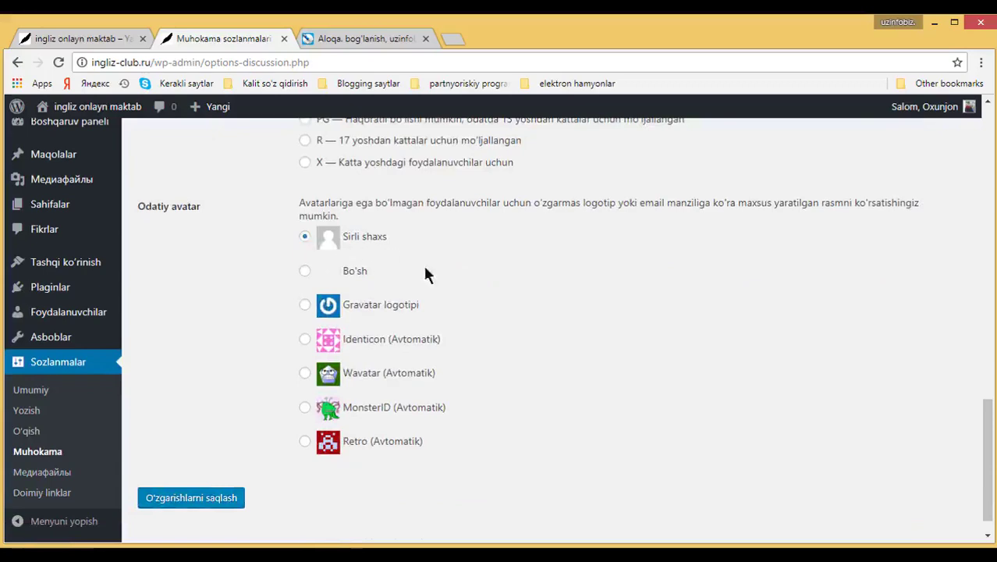
pyautogui.scroll(-1, 442, 297)
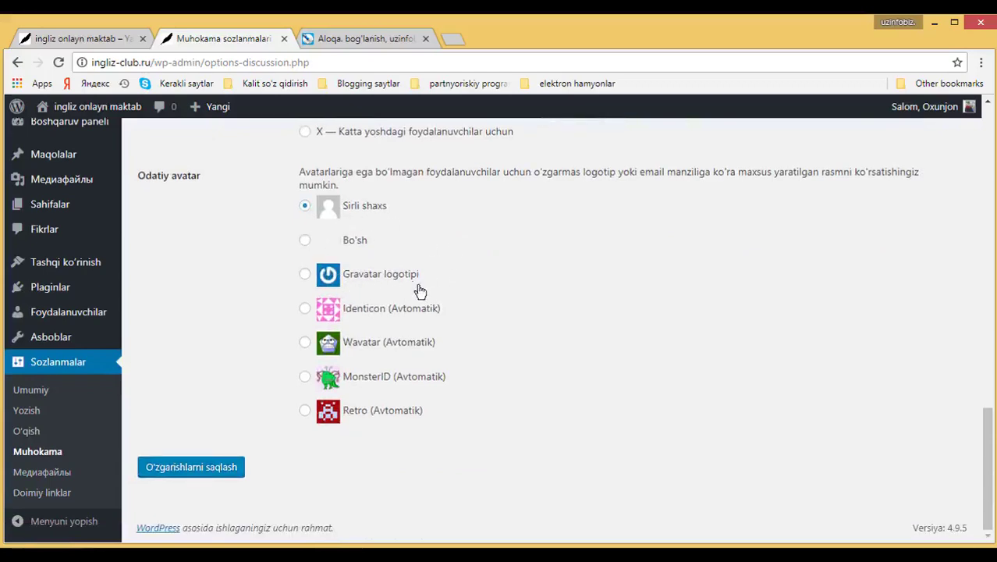
pyautogui.scroll(3, 320, 277)
pyautogui.scroll(-3, 300, 296)
pyautogui.click(205, 466)
# Open the Медиафайлы settings and examine the thumbnail, medium and large image sizes and the Fayllar yuklash option.
pyautogui.click(58, 457)
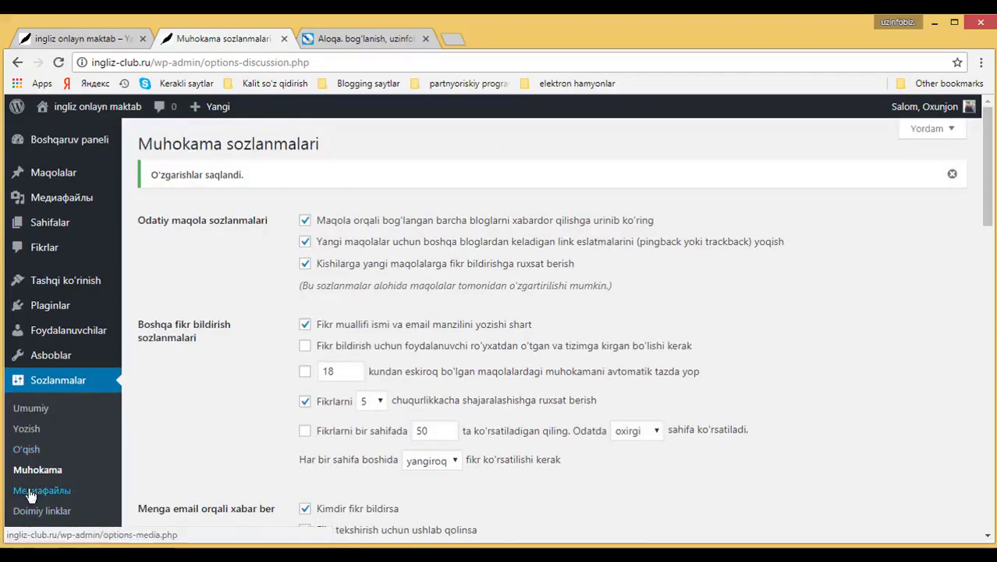
pyautogui.click(30, 493)
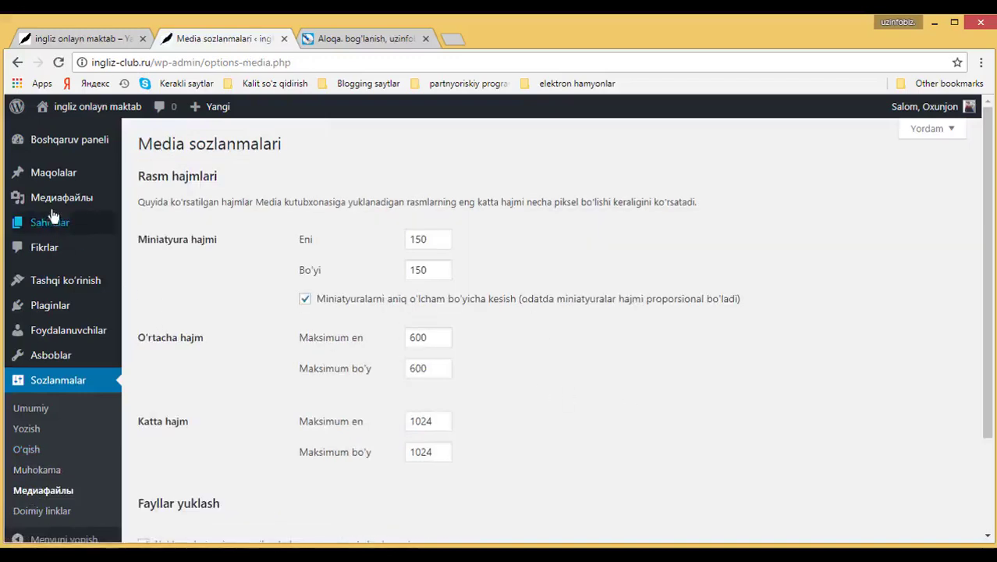
pyautogui.moveTo(62, 204)
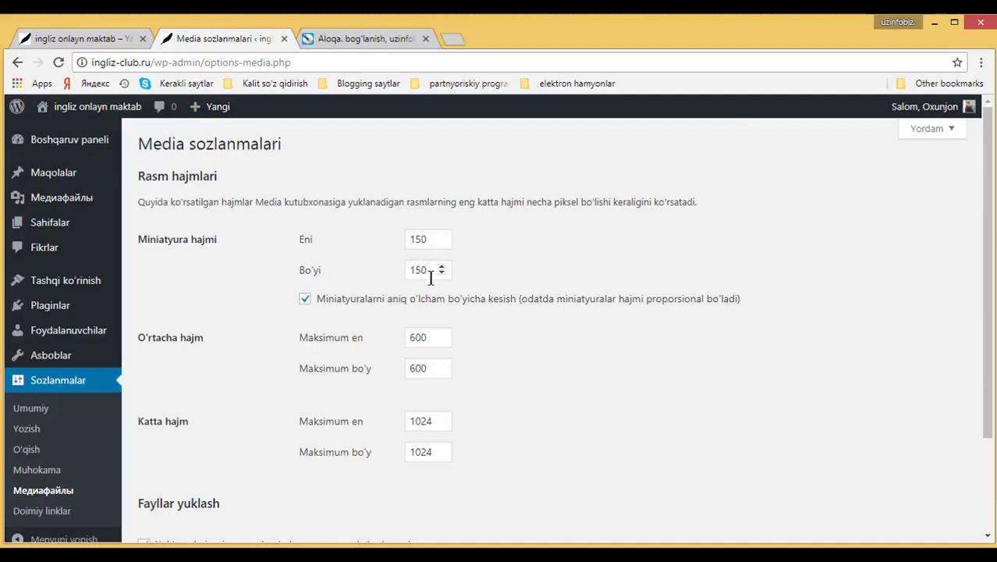
pyautogui.scroll(-2, 533, 334)
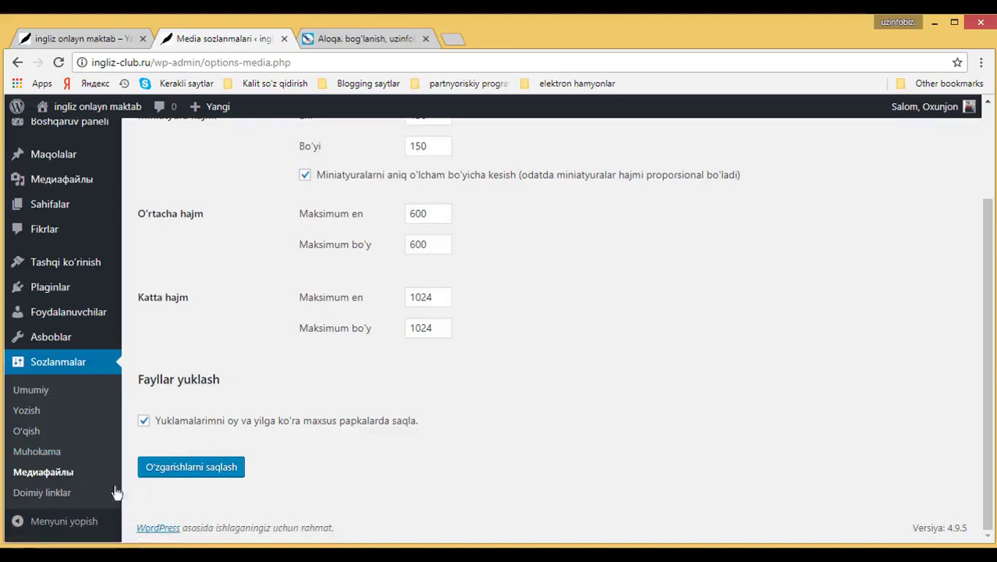
# Open the Doimiy linklar settings and examine the URL structures, especially the O'ziga xos qurilma option with /%postname%.html.
pyautogui.click(31, 492)
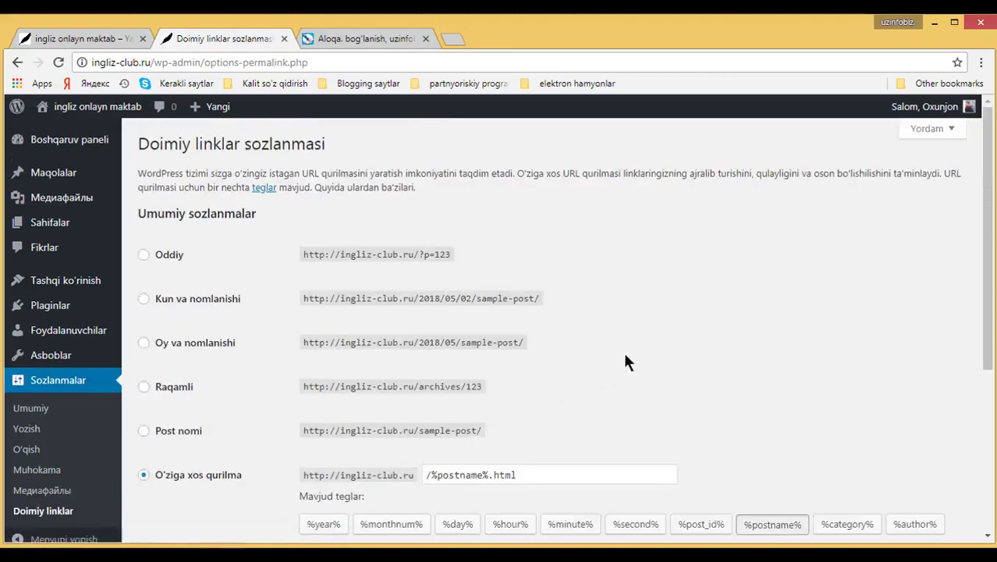
pyautogui.moveTo(985, 216); pyautogui.dragTo(985, 231)
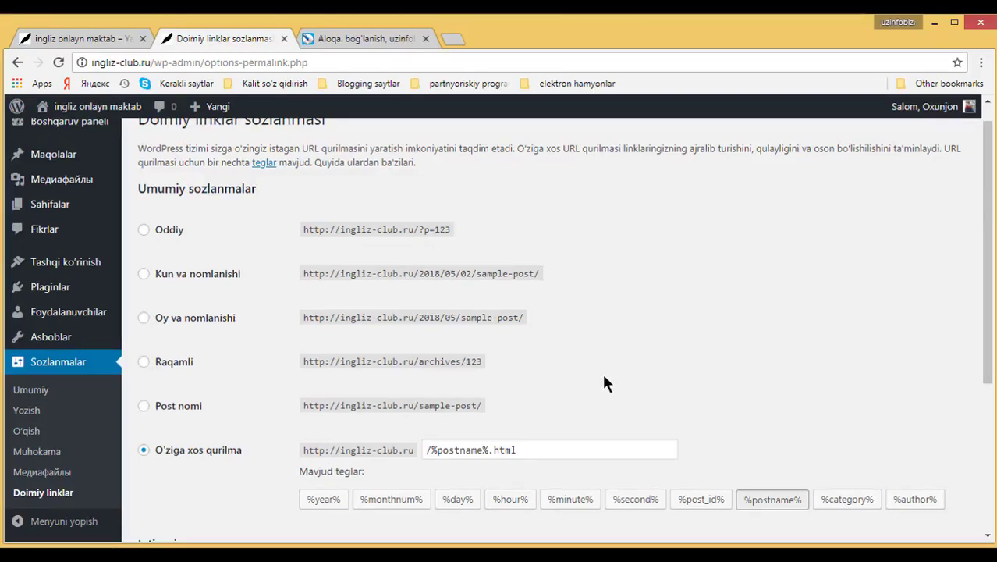
pyautogui.click(144, 451)
pyautogui.moveTo(306, 230); pyautogui.dragTo(441, 228)
pyautogui.click(455, 228)
pyautogui.tripleClick(539, 445)
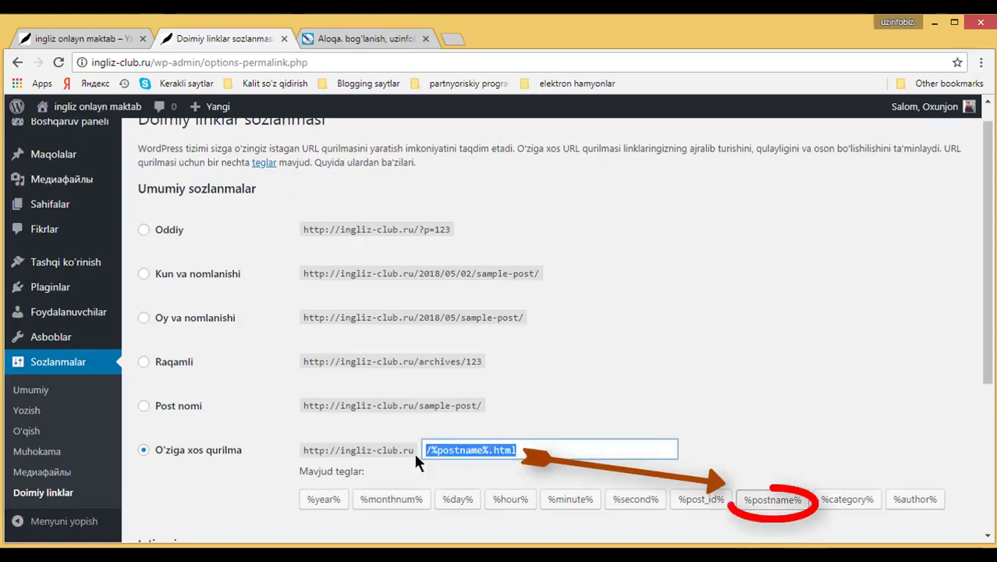
pyautogui.click(538, 443)
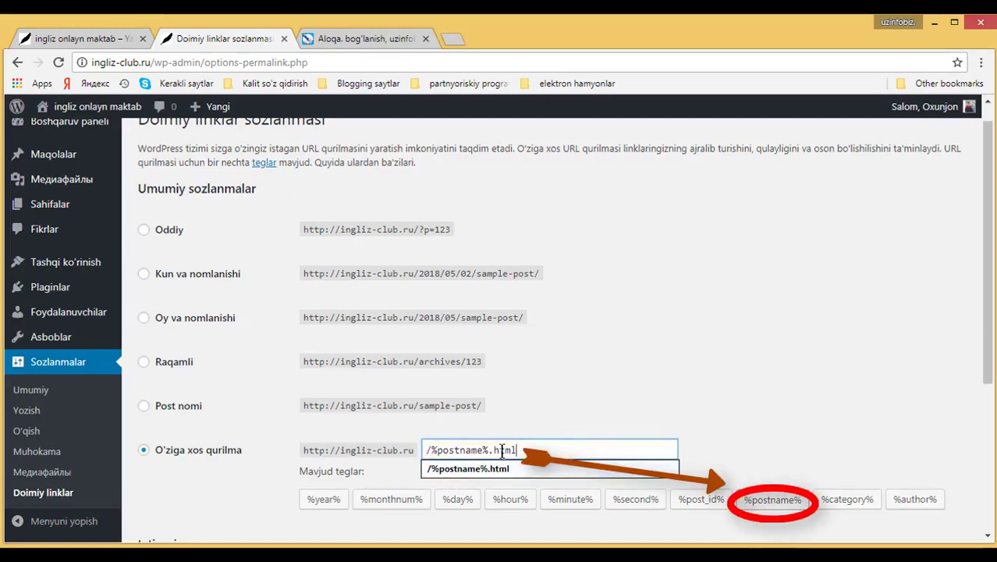
pyautogui.click(423, 451)
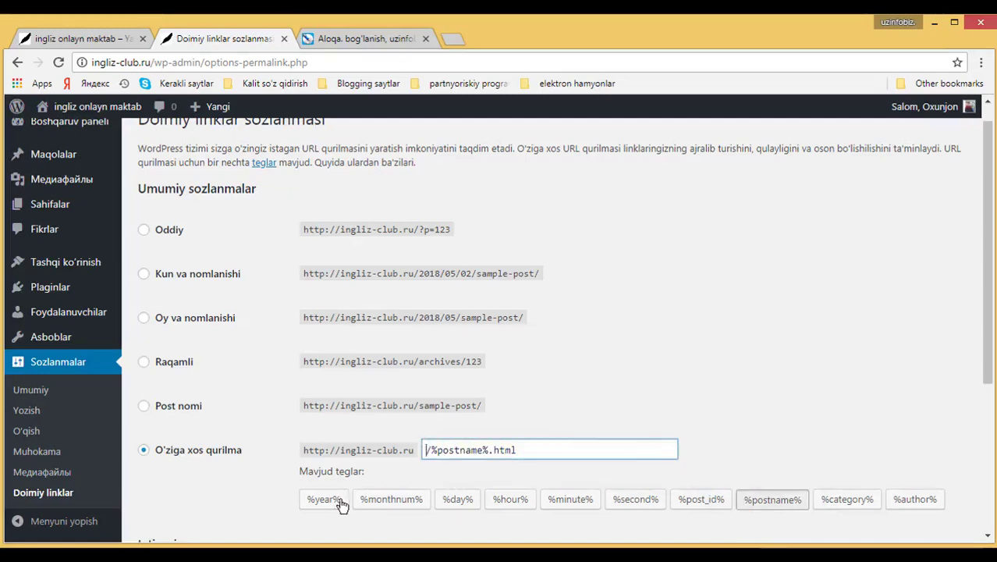
# Try adding the %year%, %monthnum% and %day% tags to the O'ziga xos qurilma structure and remove them again.
pyautogui.click(332, 502)
pyautogui.click(402, 506)
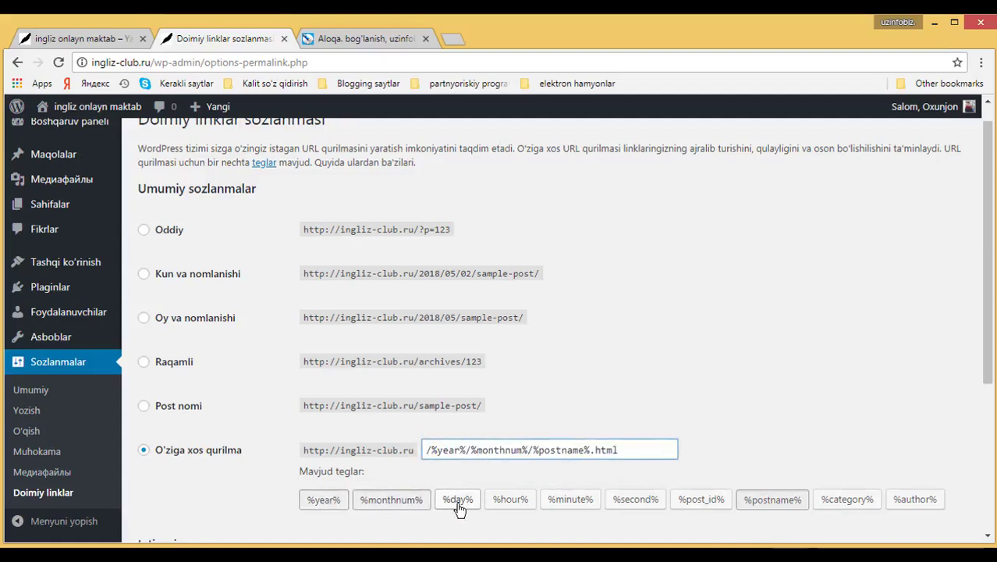
pyautogui.click(461, 506)
pyautogui.click(459, 503)
pyautogui.click(397, 503)
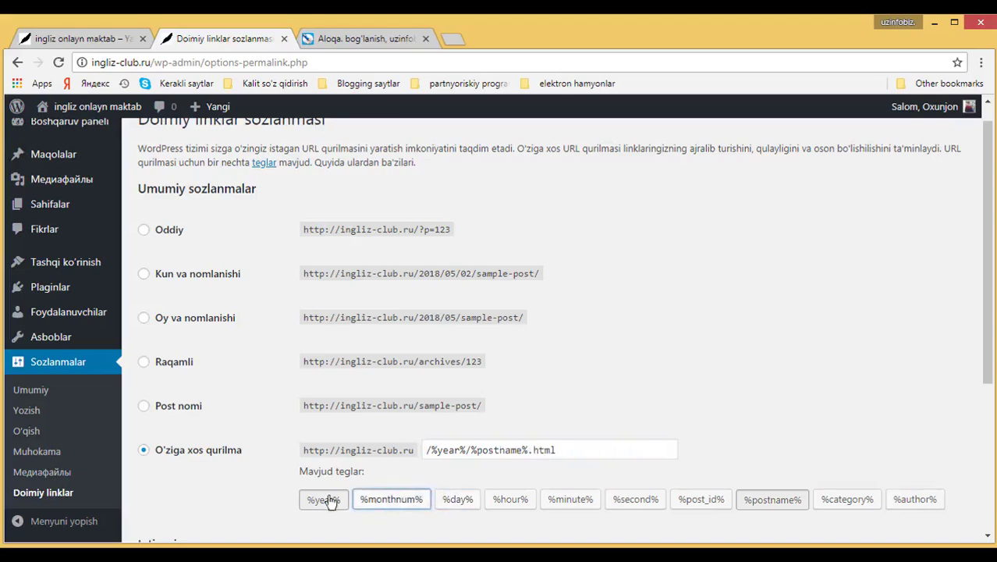
pyautogui.click(328, 500)
# Compare the custom structure with the options-permalink.php part of the page address and refill it with the suggested /%postname%.html.
pyautogui.moveTo(522, 451); pyautogui.dragTo(416, 462)
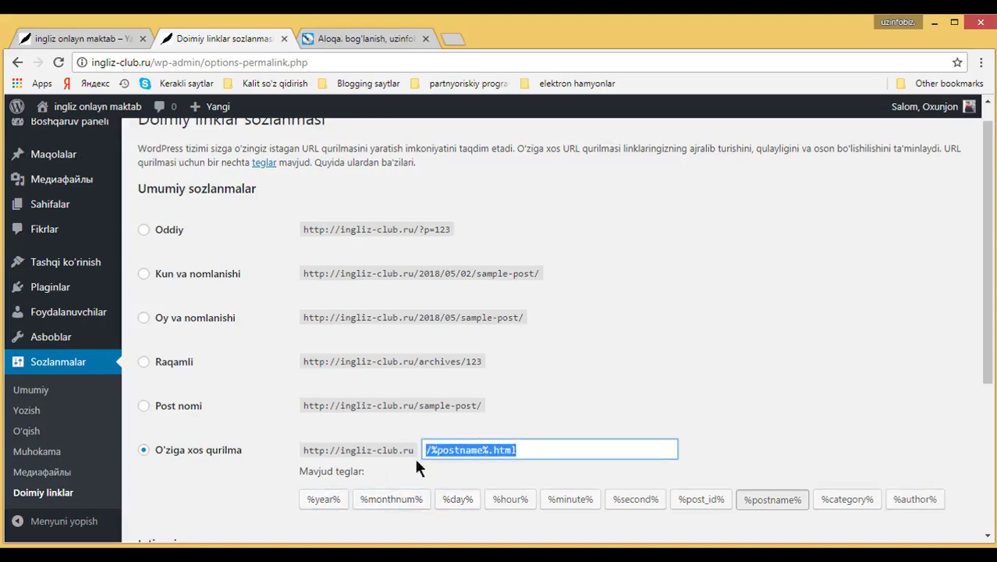
pyautogui.click(595, 397)
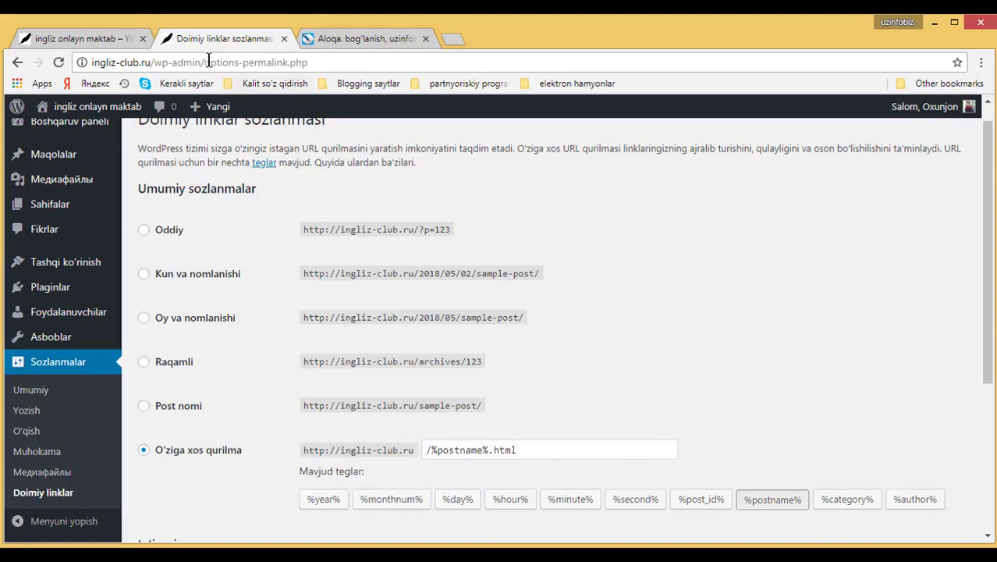
pyautogui.moveTo(204, 63); pyautogui.dragTo(315, 66)
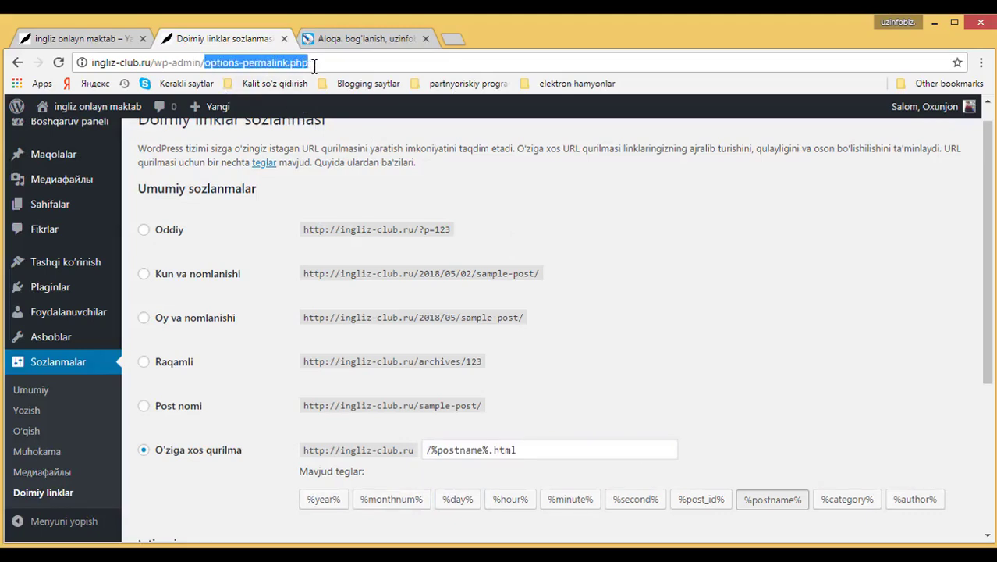
pyautogui.click(507, 450)
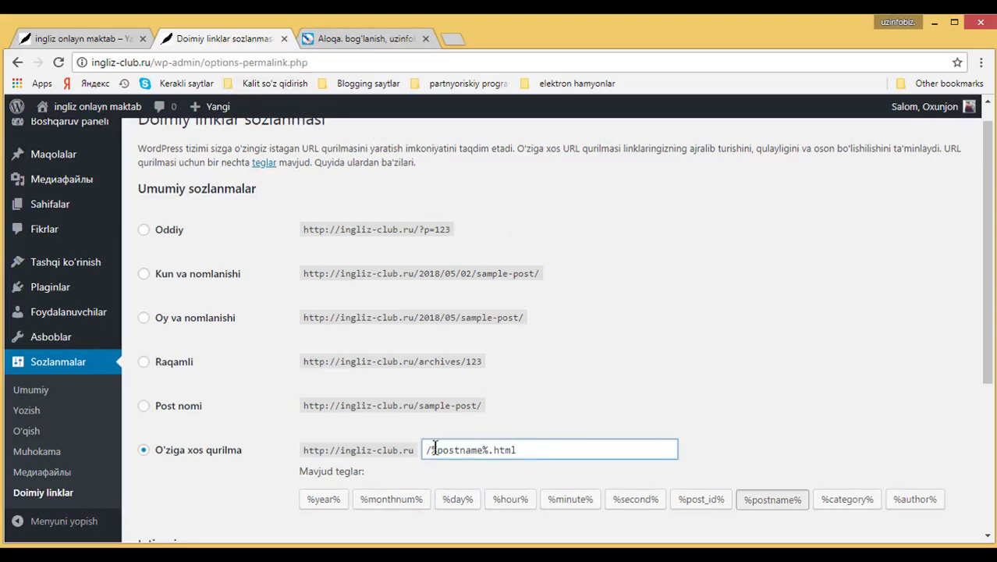
pyautogui.doubleClick(508, 450)
pyautogui.click(469, 467)
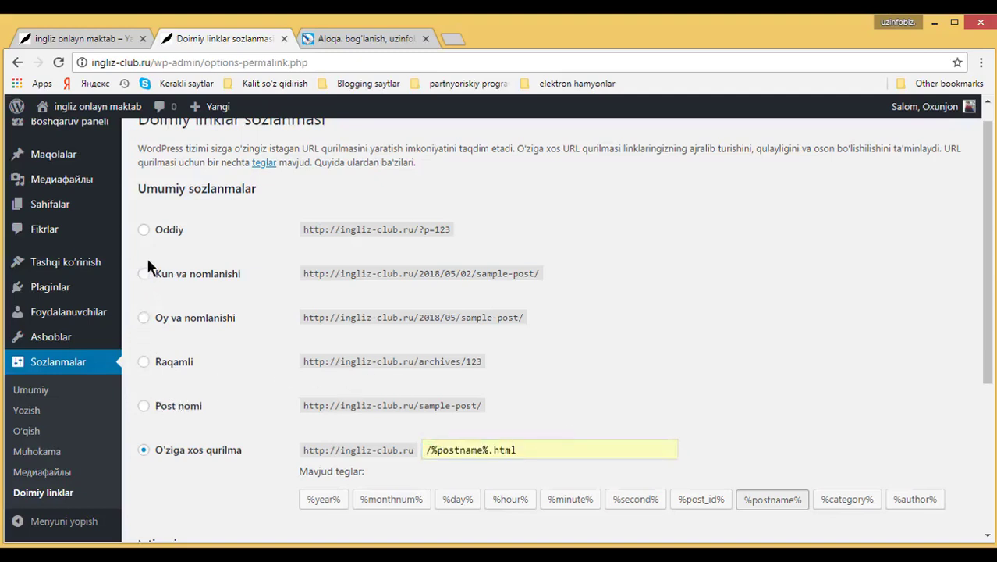
# Examine the date parts of the Kun va nomlanishi and Oy va nomlanishi structures and compare them with the custom /%postname%.html structure.
pyautogui.moveTo(419, 269); pyautogui.dragTo(472, 272)
pyautogui.click(466, 273)
pyautogui.moveTo(414, 317); pyautogui.dragTo(470, 321)
pyautogui.click(532, 319)
pyautogui.scroll(-2, 656, 367)
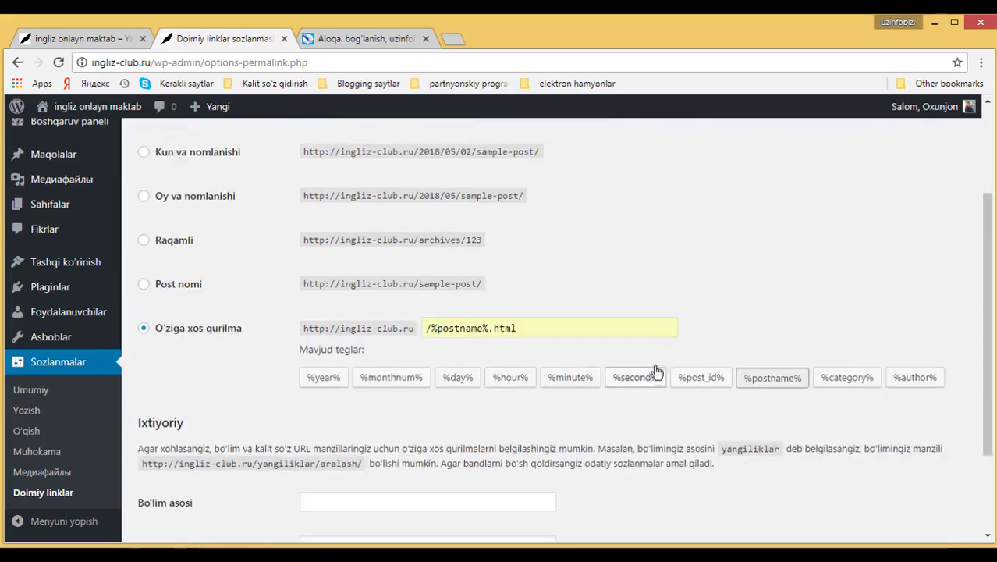
pyautogui.click(517, 324)
pyautogui.moveTo(517, 325); pyautogui.dragTo(427, 326)
pyautogui.click(599, 324)
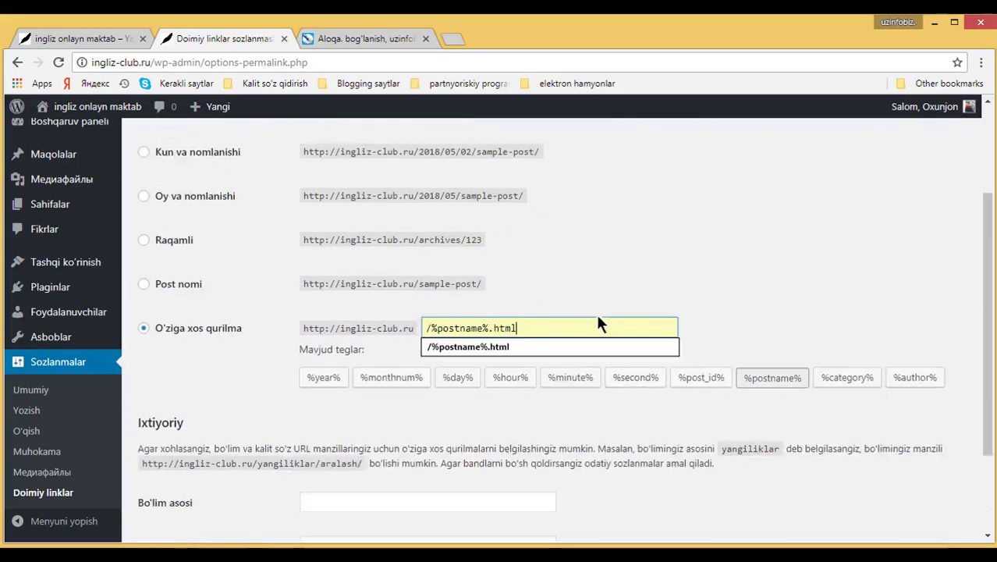
# Review the Ixtiyoriy section's example URL, leave Bo'lim asosi and Kalit so'z asosi empty, and save the permalink settings.
pyautogui.scroll(-2, 617, 285)
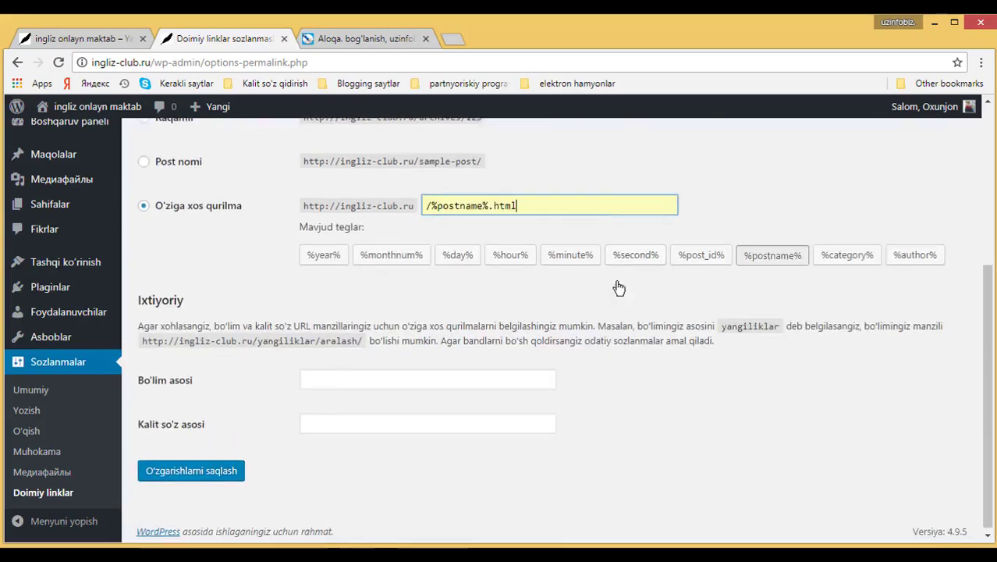
pyautogui.click(648, 394)
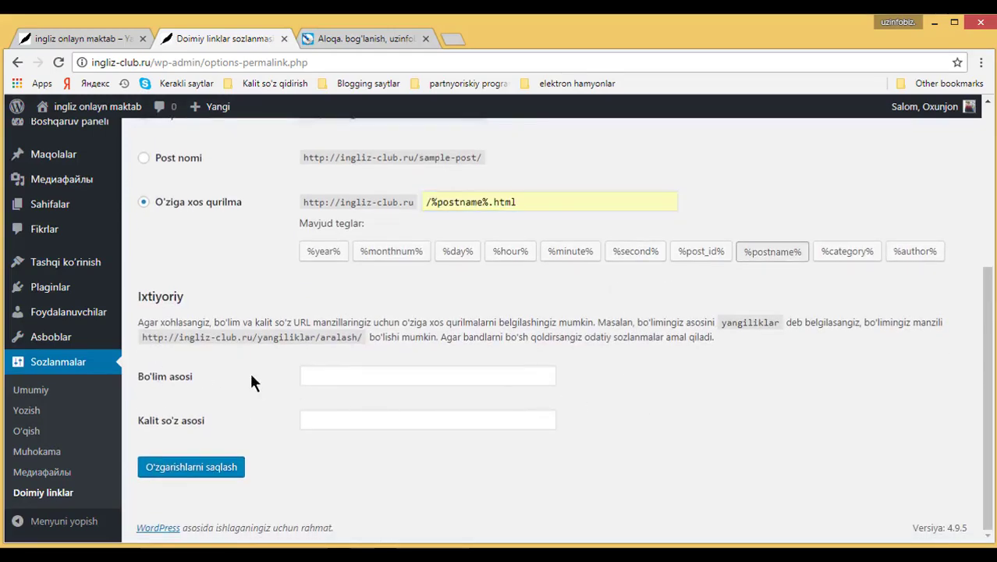
pyautogui.click(310, 372)
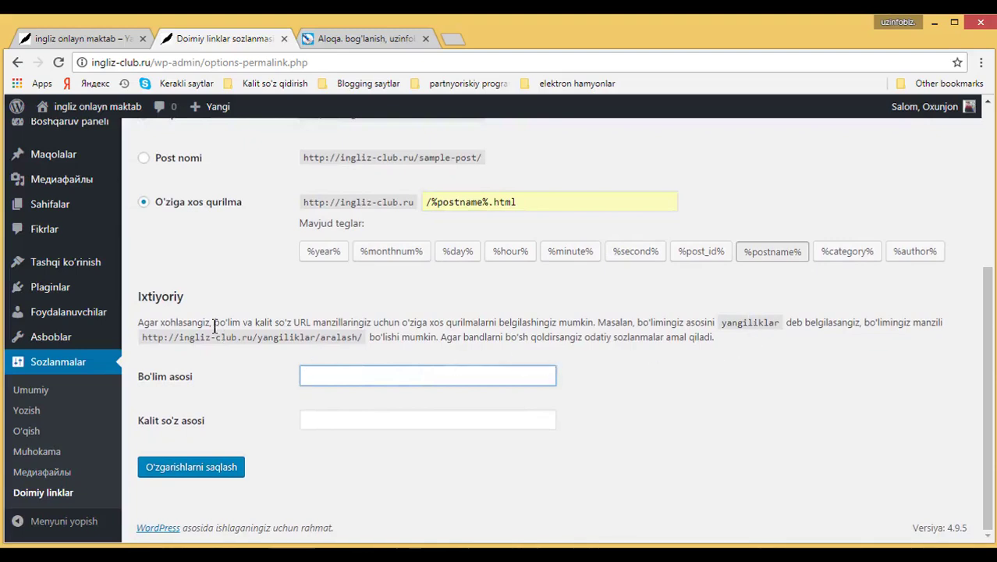
pyautogui.moveTo(257, 337); pyautogui.dragTo(364, 338)
pyautogui.doubleClick(385, 337)
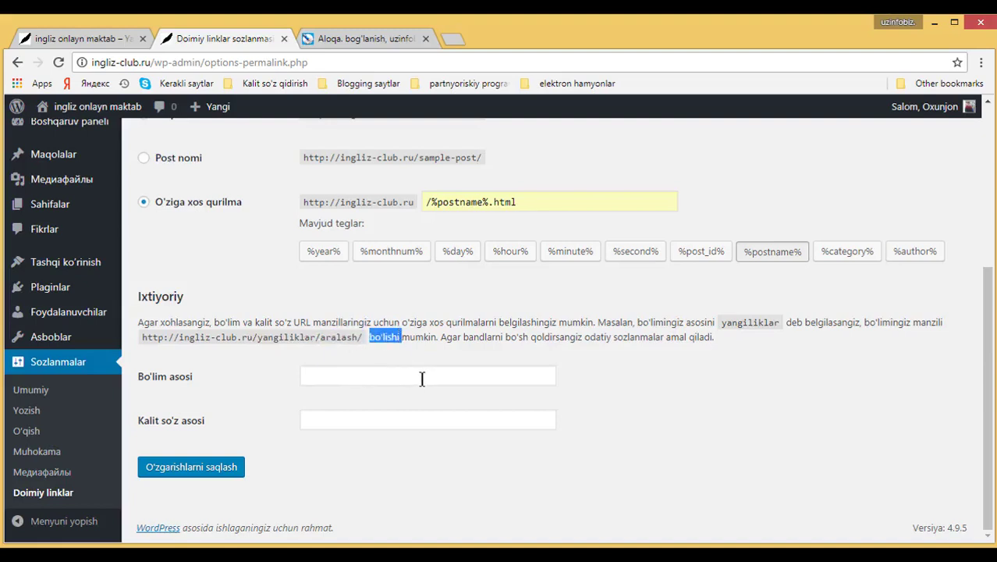
pyautogui.click(387, 378)
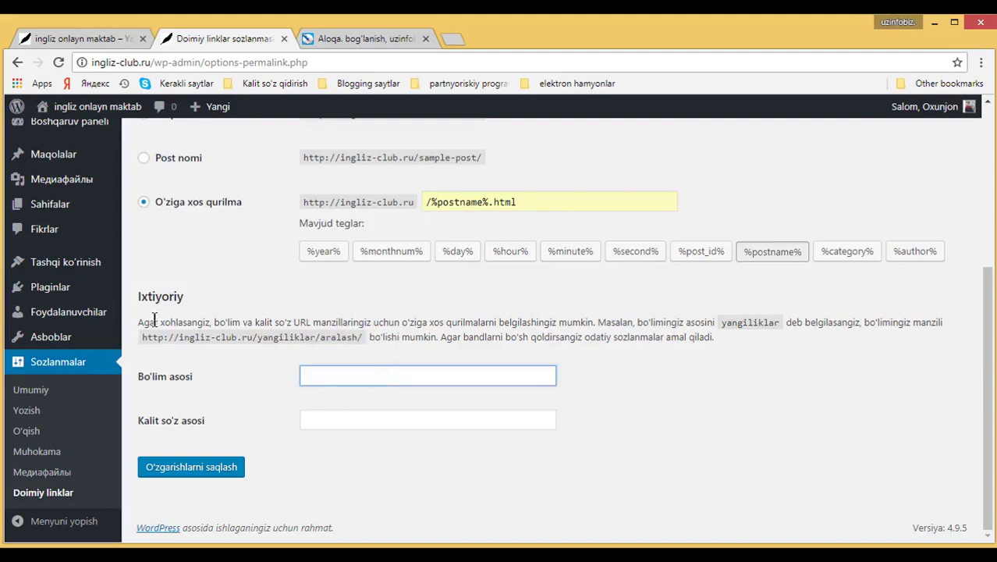
pyautogui.click(200, 466)
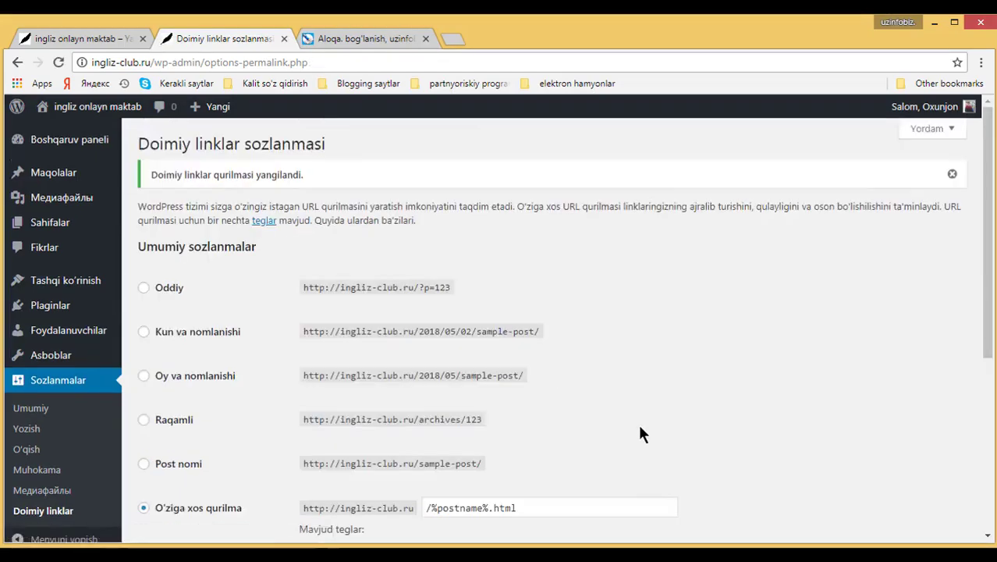
# Check the saved O'ziga xos qurilma structure in the permalink settings.
pyautogui.scroll(-3, 640, 434)
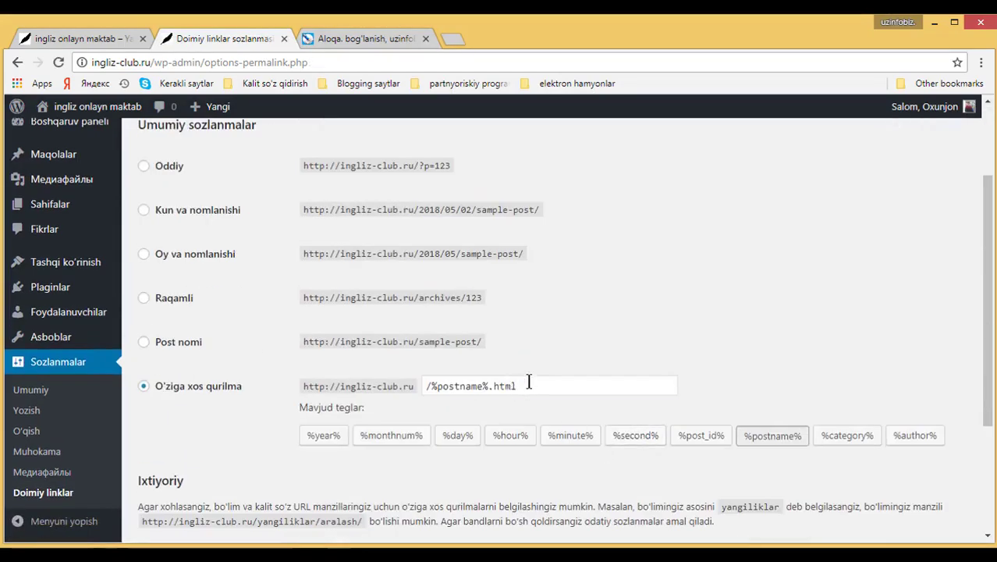
pyautogui.moveTo(530, 384); pyautogui.dragTo(425, 382)
pyautogui.click(522, 381)
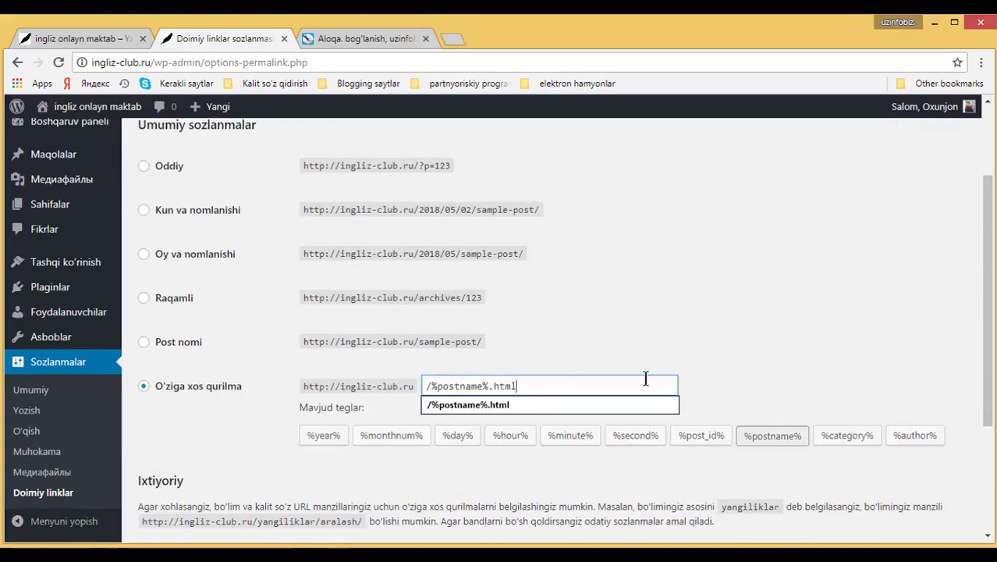
pyautogui.click(570, 343)
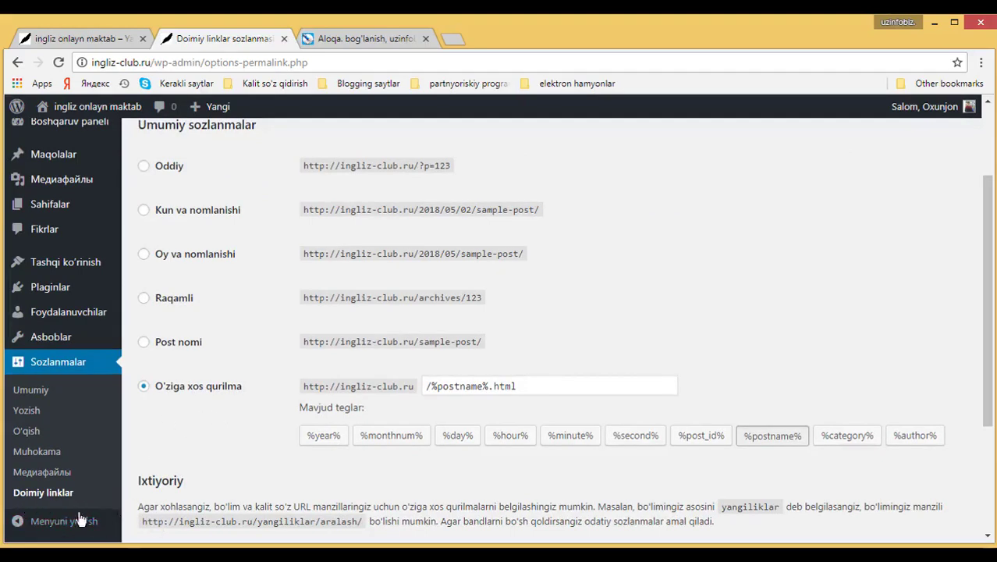
pyautogui.moveTo(47, 344)
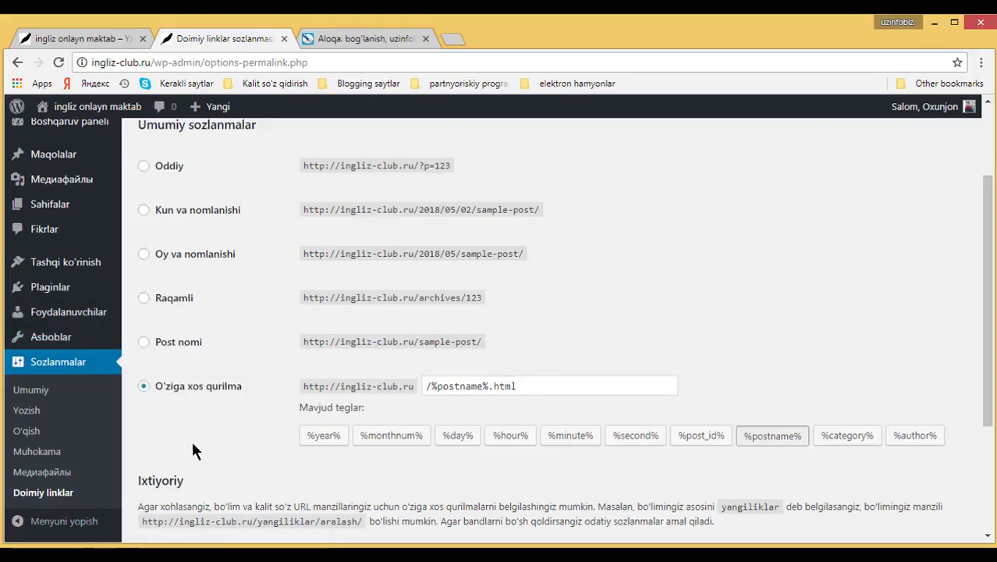
pyautogui.press('Return')
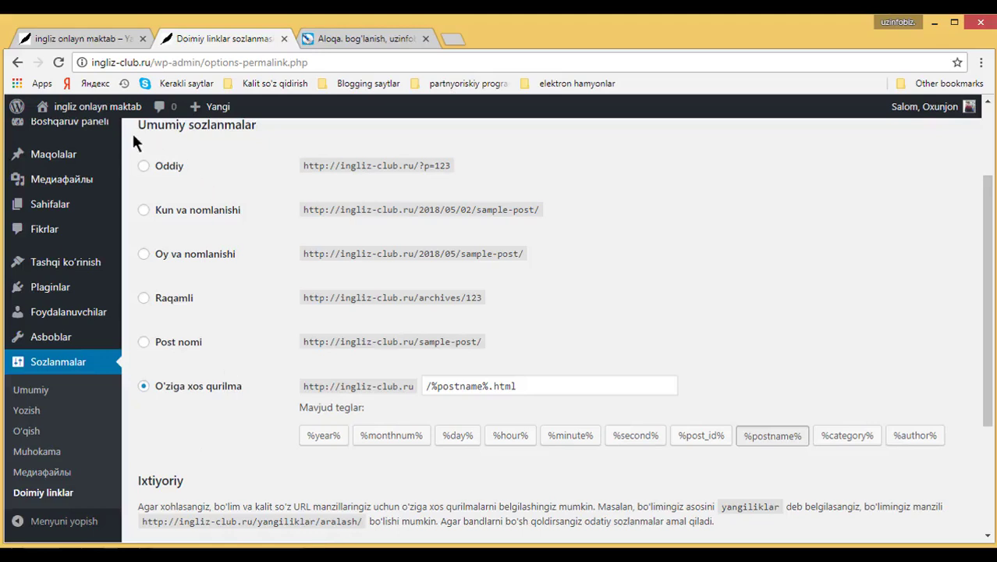